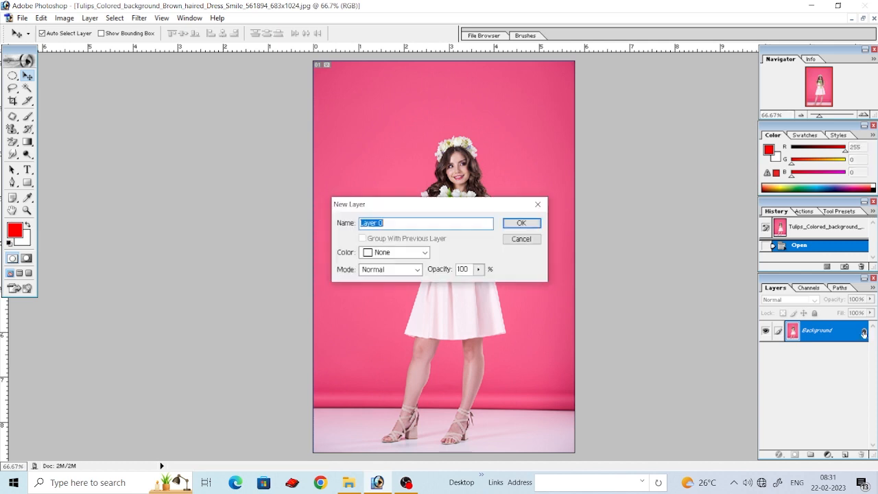
Convert the locked background into Layer 0 and raise its contrast to +8 with Brightness/Contrast
click(522, 223)
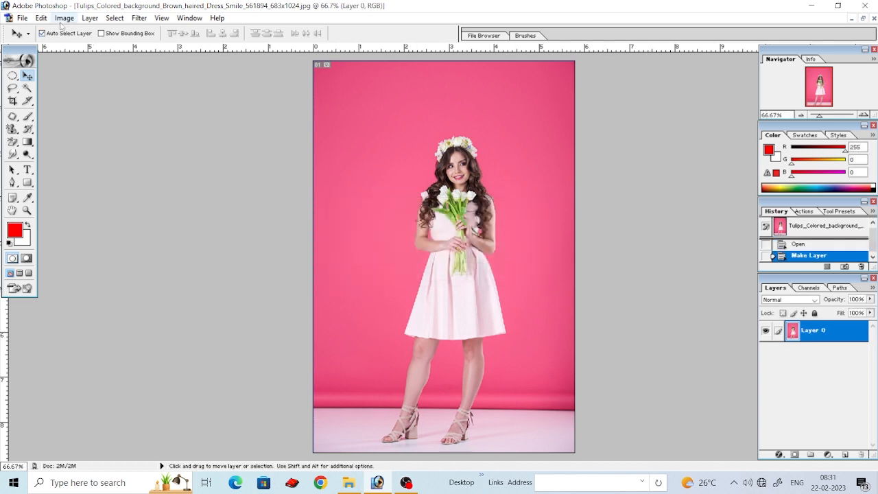
click(65, 18)
mouse_move(107, 48)
click(195, 123)
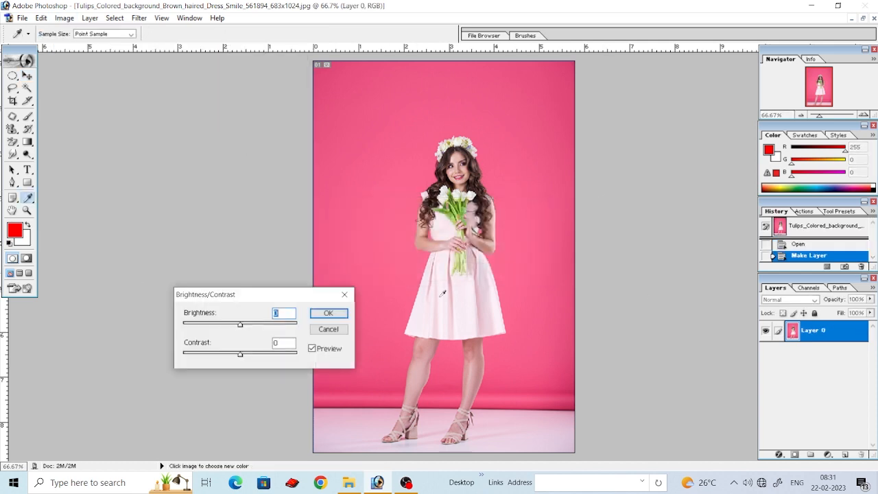
click(244, 354)
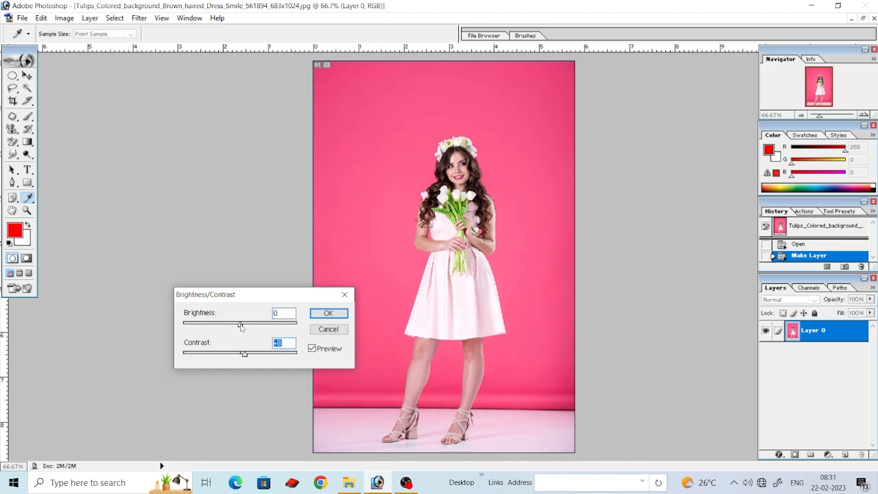
click(327, 314)
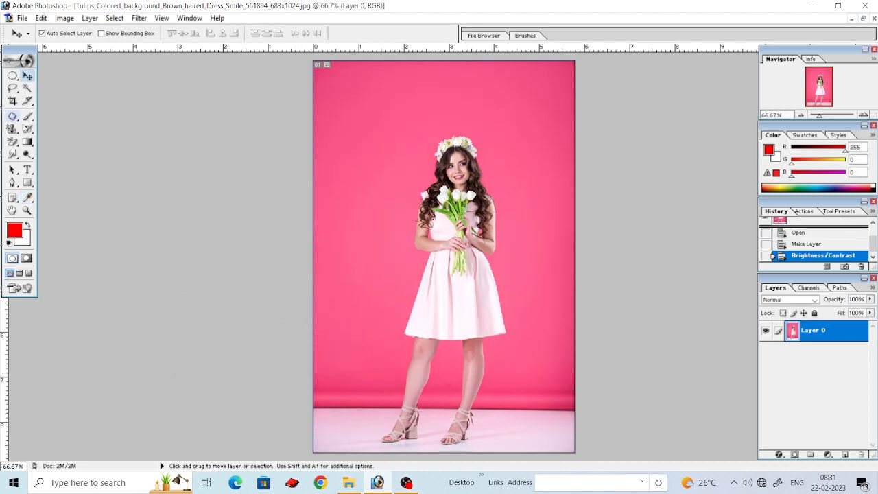
Delete the pink backdrop around the woman and between her legs using the Magic Wand at tolerance 50
click(27, 88)
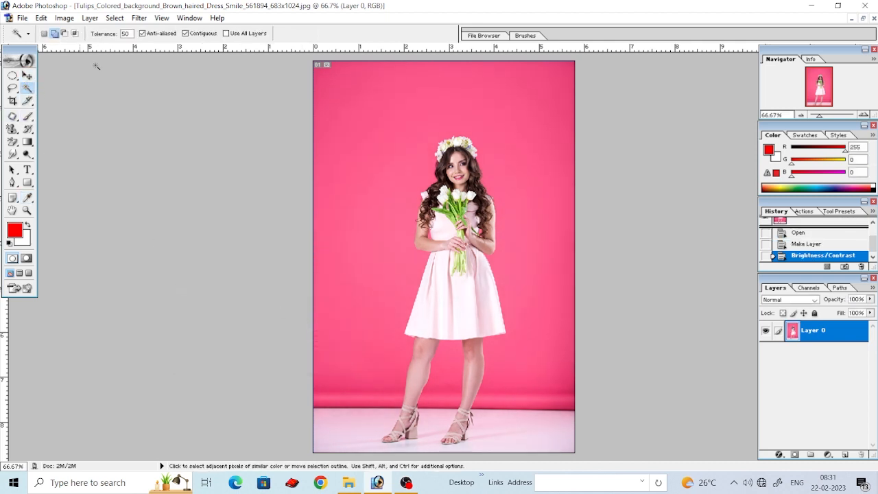
click(367, 217)
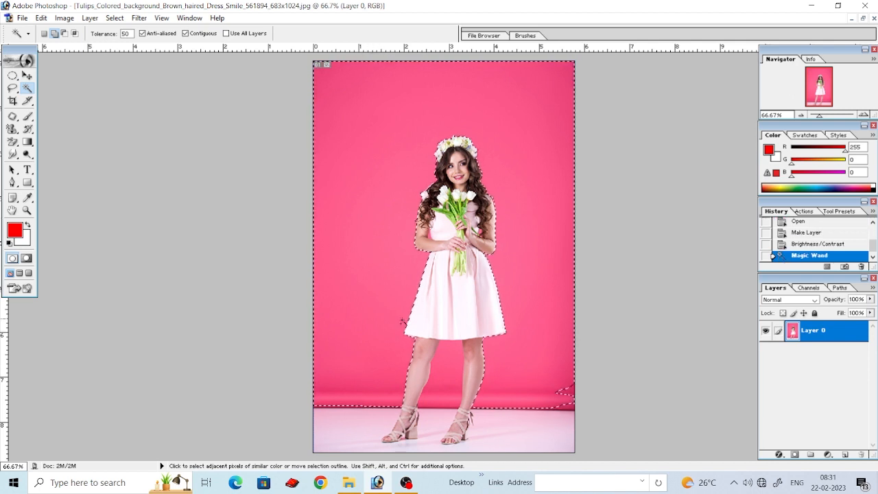
key(Delete)
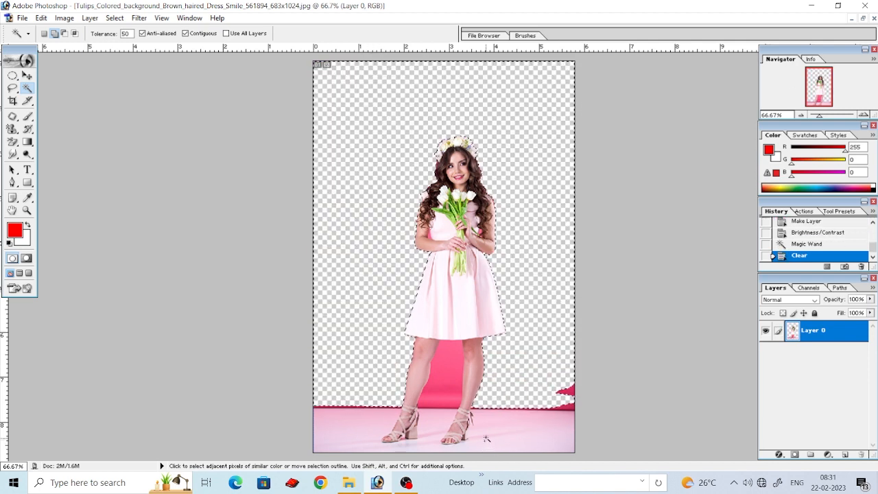
click(449, 372)
key(Delete)
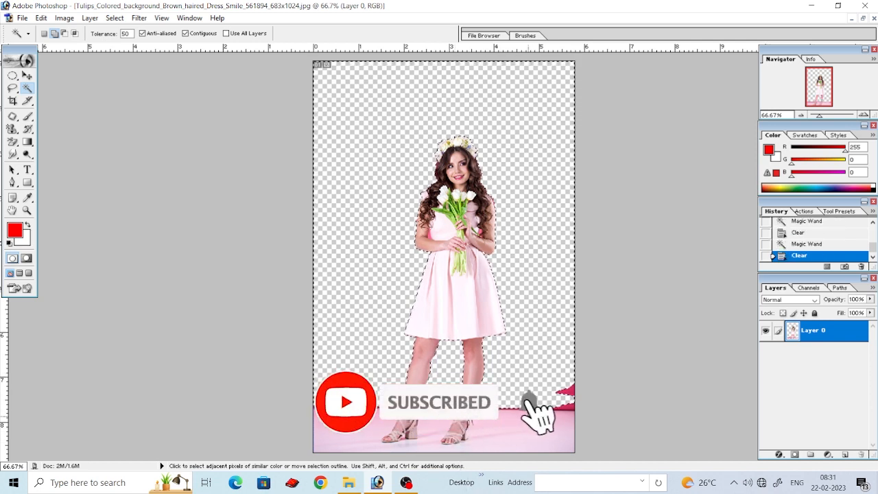
click(527, 410)
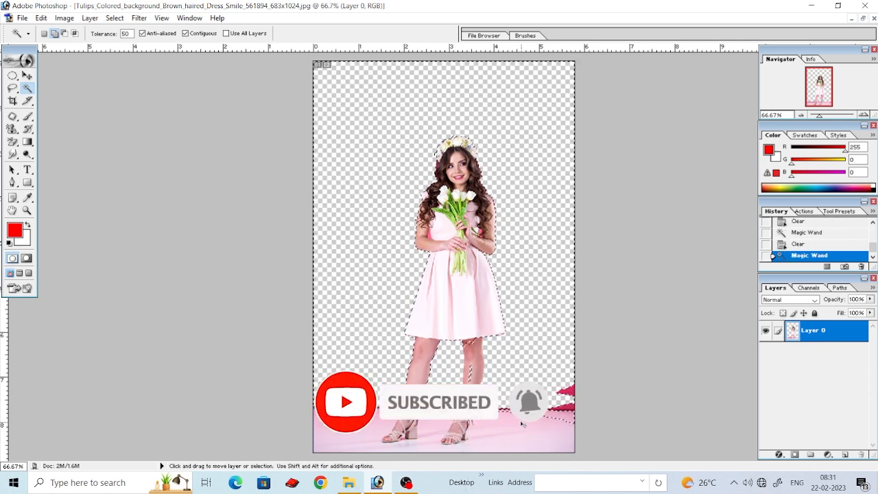
click(114, 18)
click(141, 44)
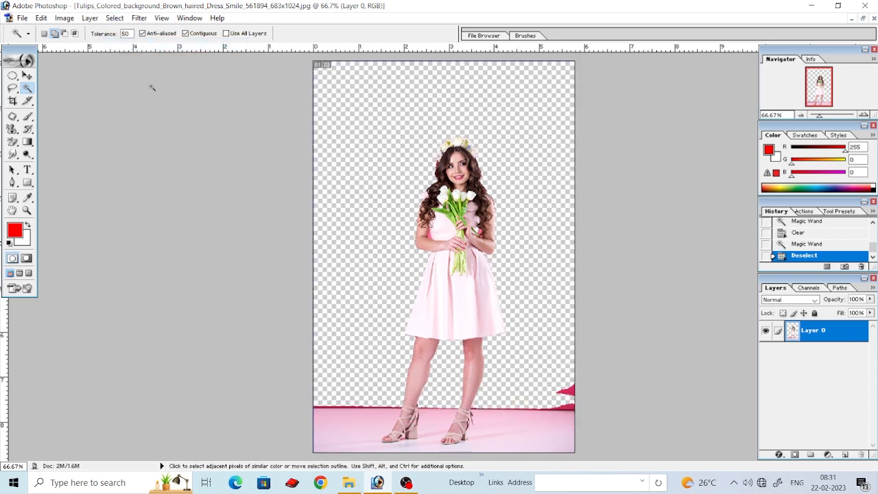
click(358, 428)
key(ctrl+z)
Delete the pink floor area to the left of the shoes using the Magic Wand at tolerance 12
click(362, 421)
key(Delete)
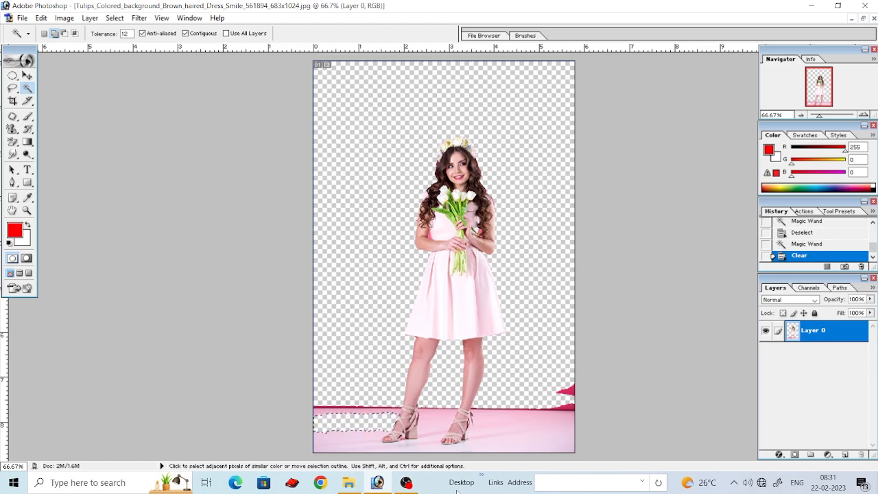
key(ctrl+plus)
drag(475, 361, 475, 267)
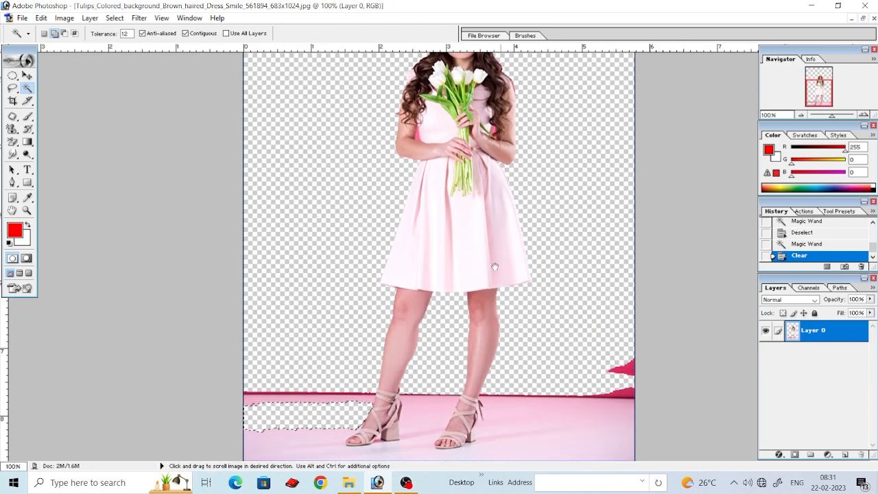
click(308, 423)
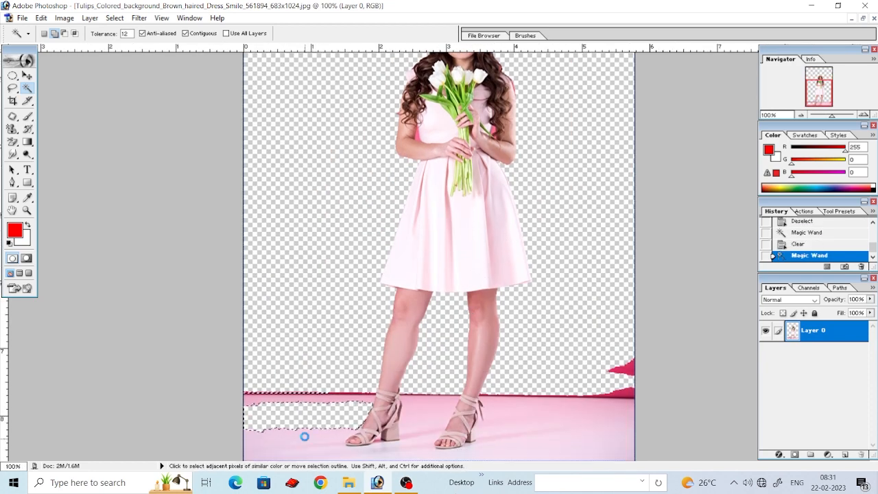
key(Delete)
Delete the remaining pink and dark red strips along the floor edge left of the legs, leaving nothing selected
click(361, 401)
key(Delete)
click(360, 401)
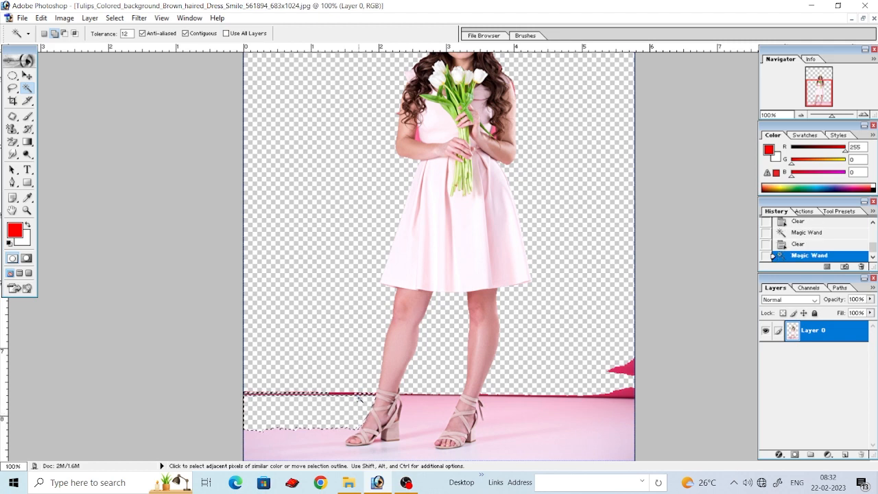
key(Delete)
click(358, 401)
key(Delete)
click(364, 398)
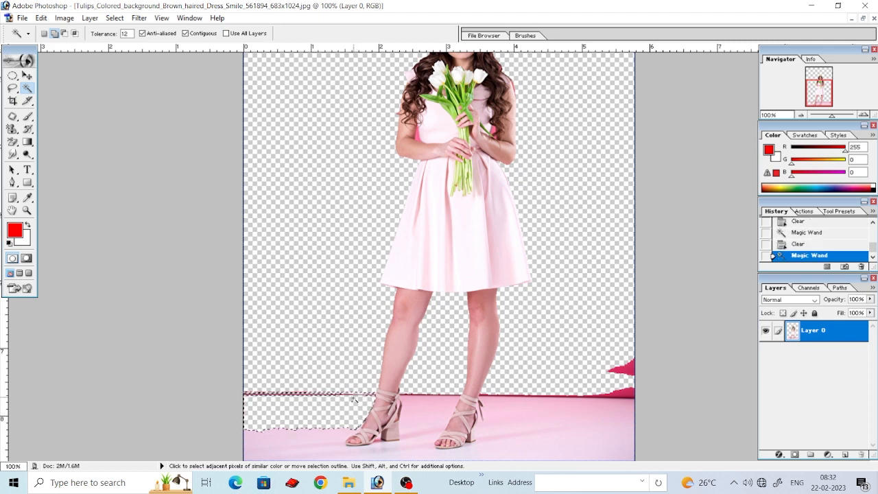
key(Delete)
click(369, 396)
key(Delete)
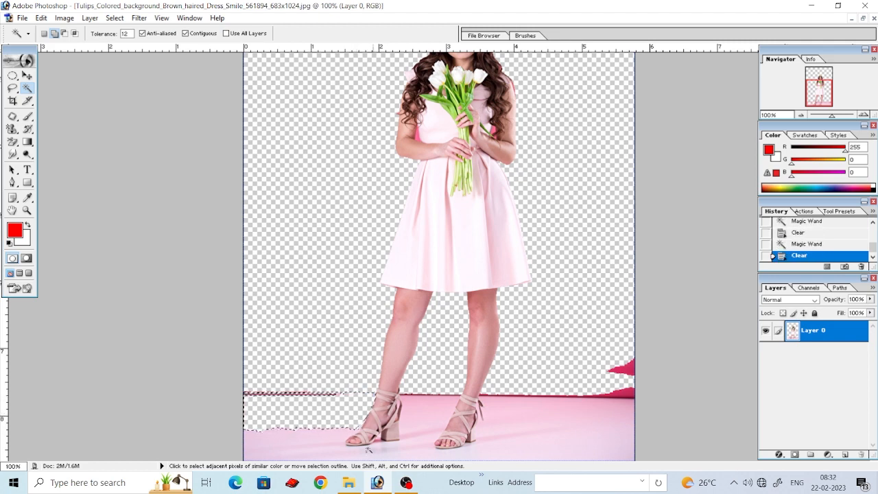
click(340, 440)
key(ctrl+d)
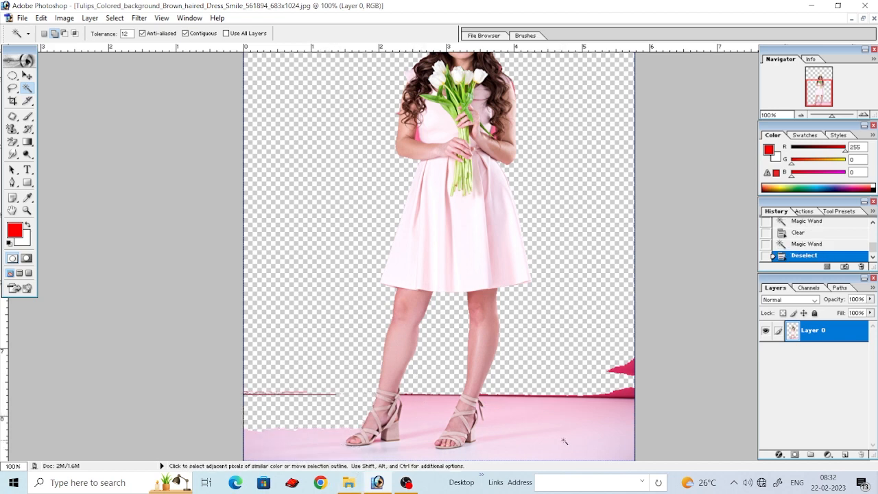
Delete the floor to the right of the shoes with the Magic Wand and clear the selection
click(556, 414)
key(Delete)
click(556, 414)
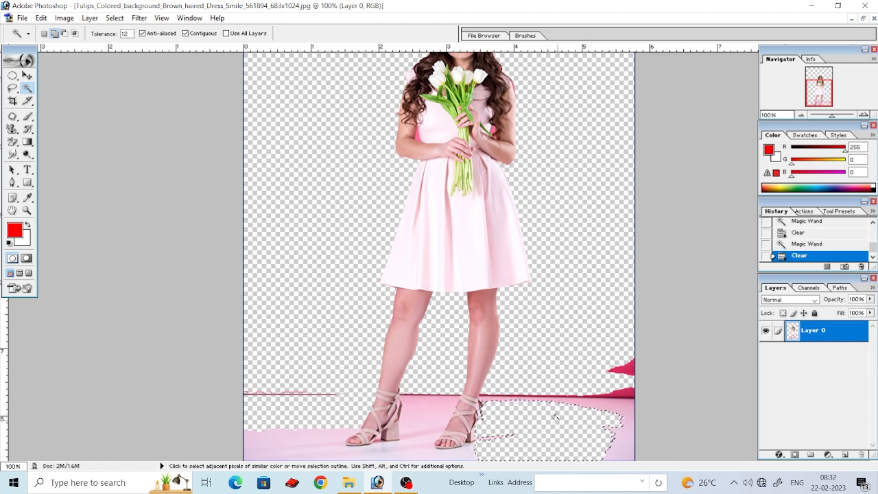
key(Delete)
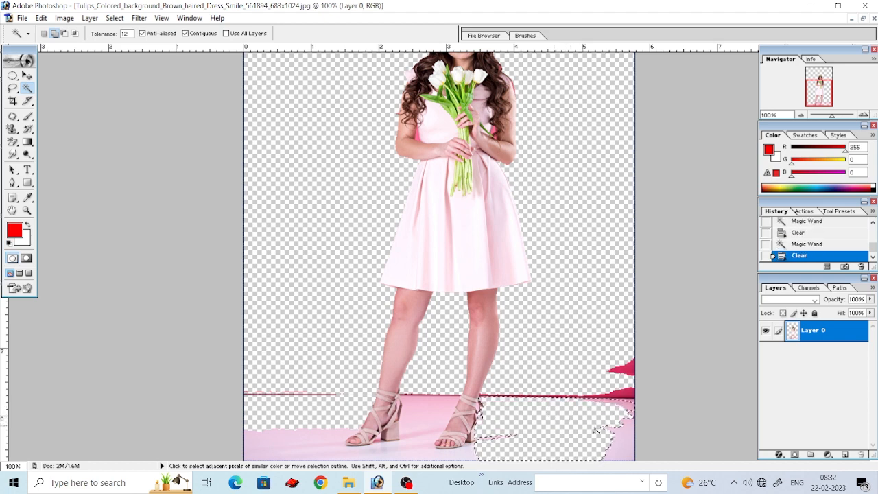
key(ctrl+d)
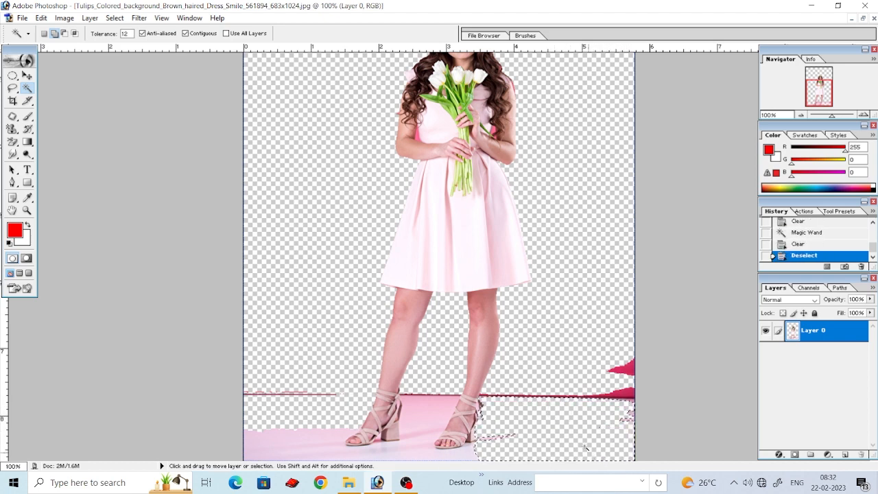
Delete the floor below the shoes and the leftovers in the image's lower-left corner, leaving nothing selected
click(408, 451)
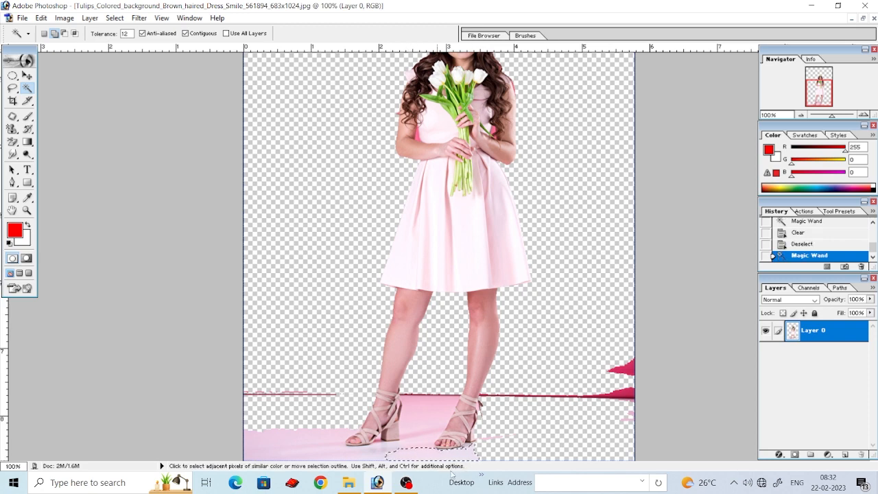
key(Delete)
click(407, 451)
key(Delete)
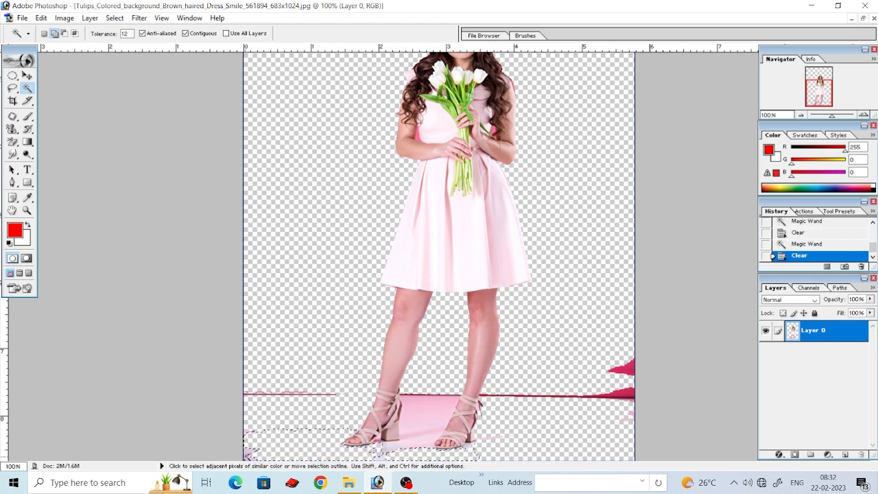
click(257, 454)
key(Delete)
click(248, 433)
key(Delete)
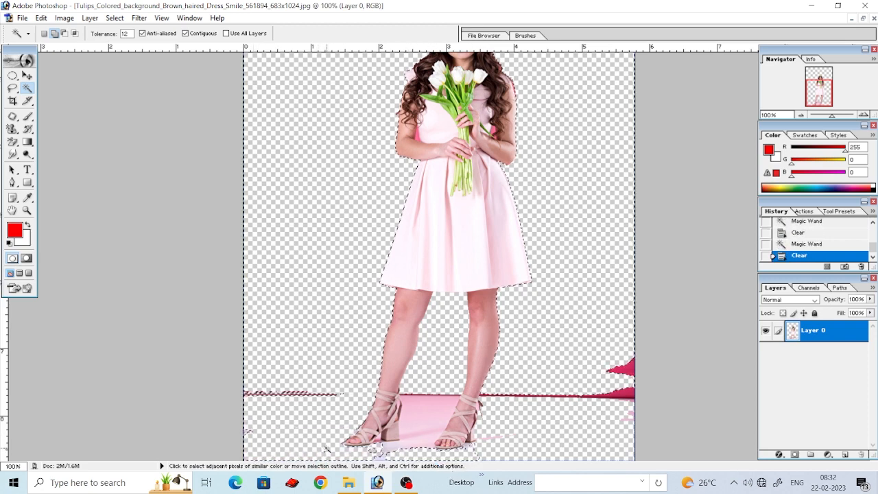
key(ctrl+d)
Delete the pink floor patches between the two shoes with the Magic Wand and clear the selection
click(422, 412)
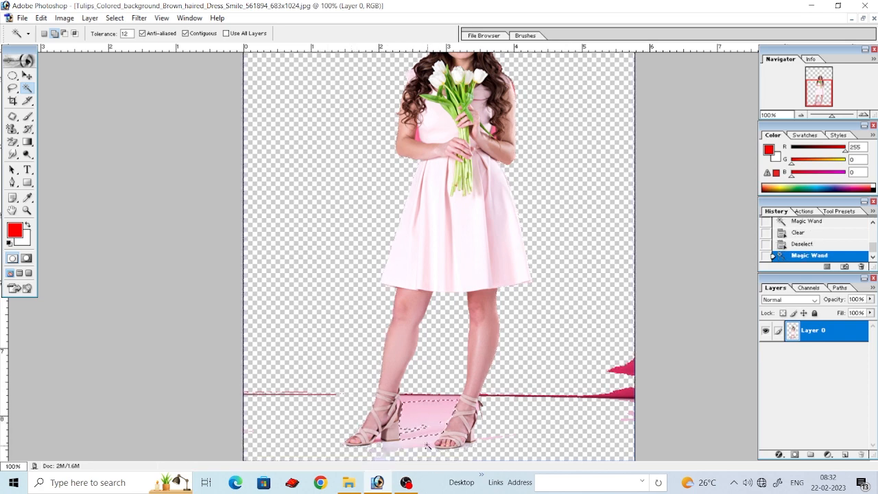
key(Delete)
click(408, 437)
key(Delete)
click(429, 421)
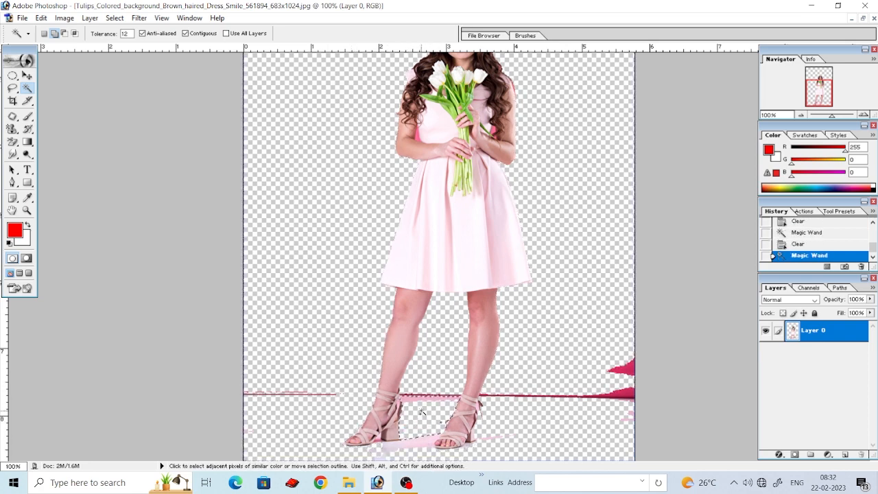
key(Delete)
click(433, 424)
key(ctrl+d)
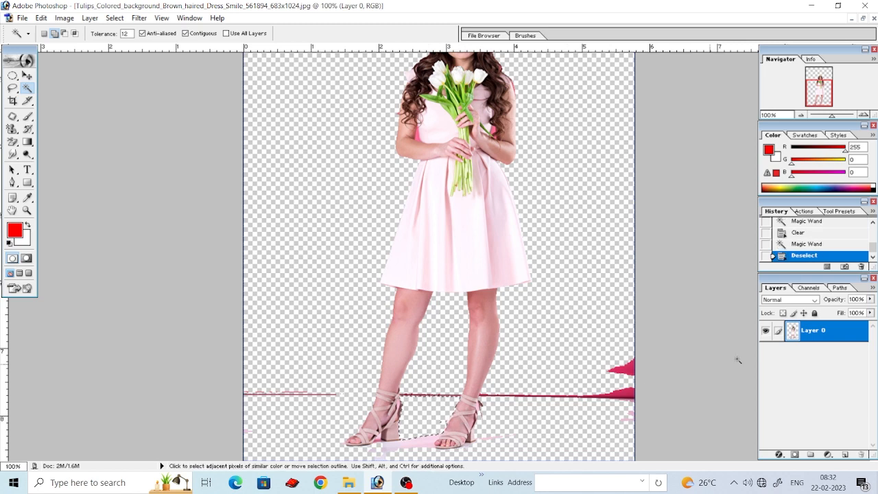
Add a layer mask to Layer 0 and choose the soft round 100 px brush
click(794, 454)
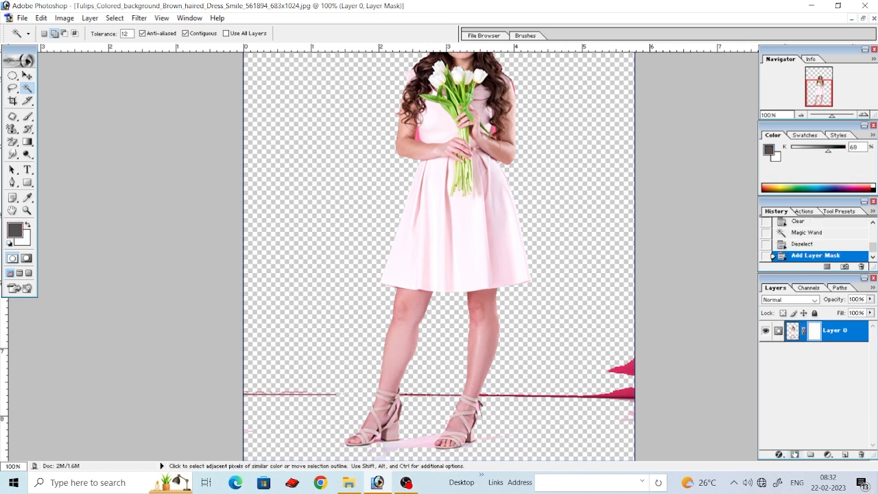
key(b)
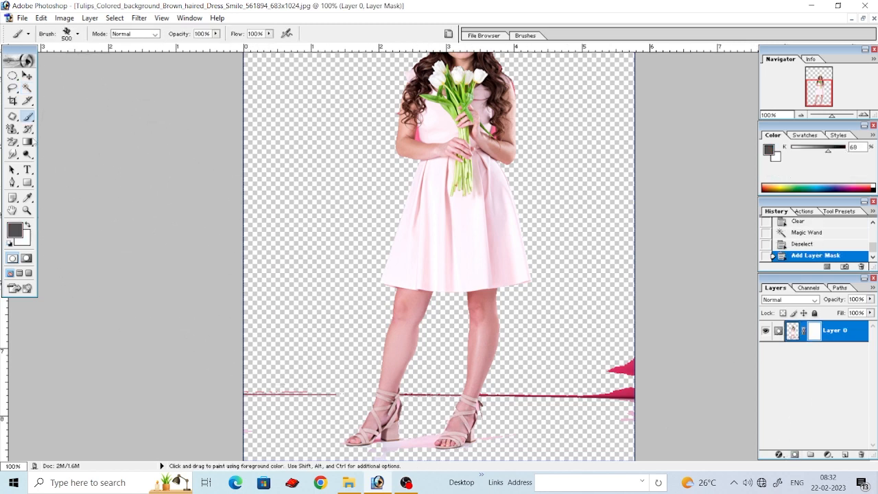
click(67, 33)
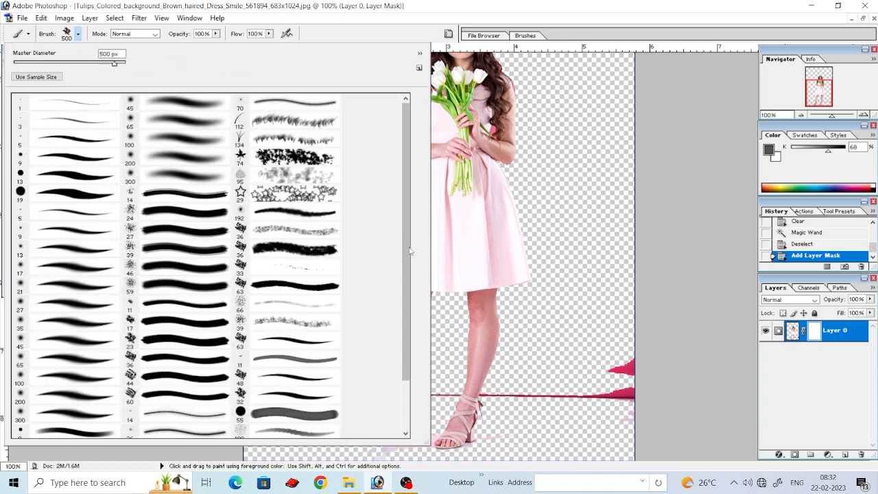
mouse_move(407, 250)
mouse_down()
mouse_move(392, 361)
mouse_move(410, 245)
mouse_move(400, 186)
mouse_up()
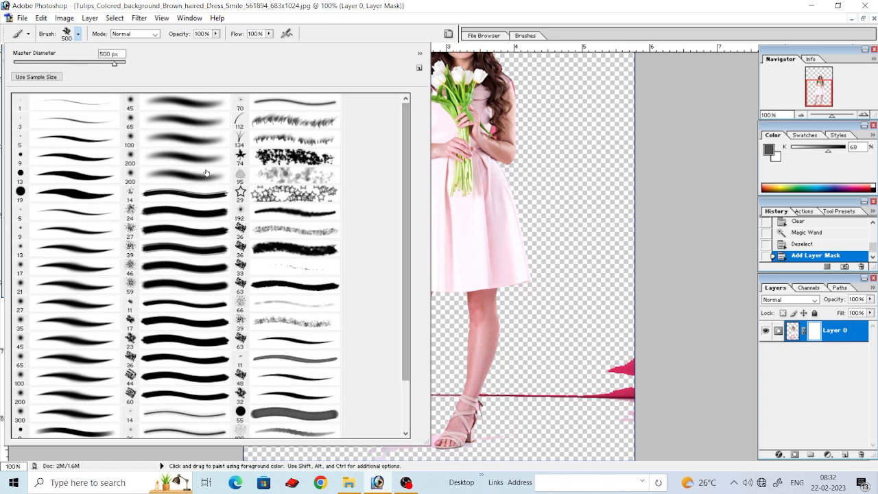
click(191, 142)
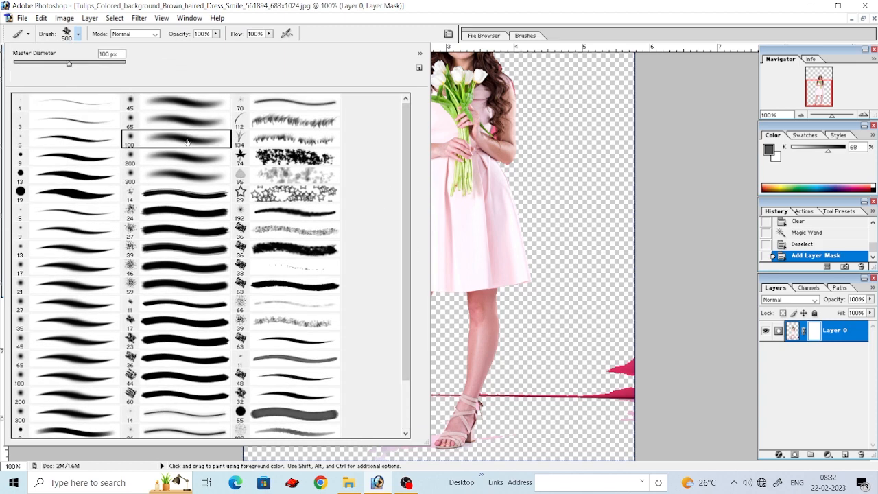
Paint on the mask over the red floor line right of the legs, resizing the brush to 40 px
click(687, 282)
key(bracketleft)
key(bracketleft)
key(bracketleft)
key(bracketleft)
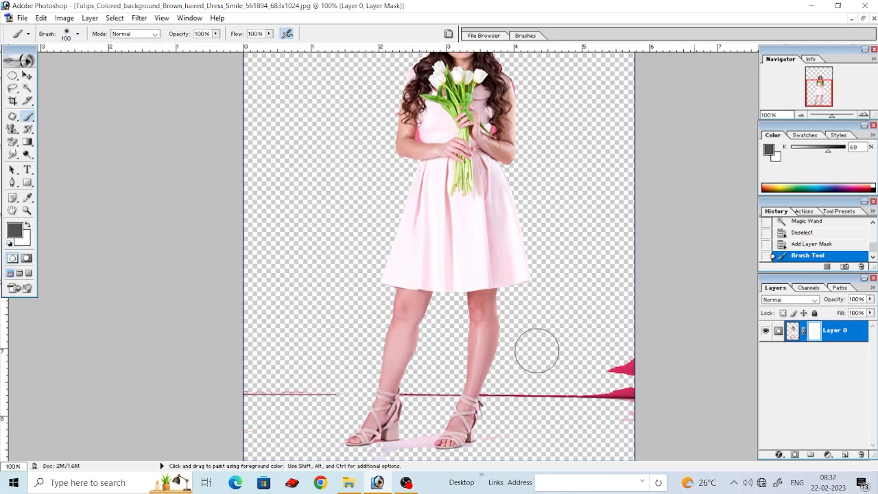
click(577, 399)
key(bracketright)
key(bracketright)
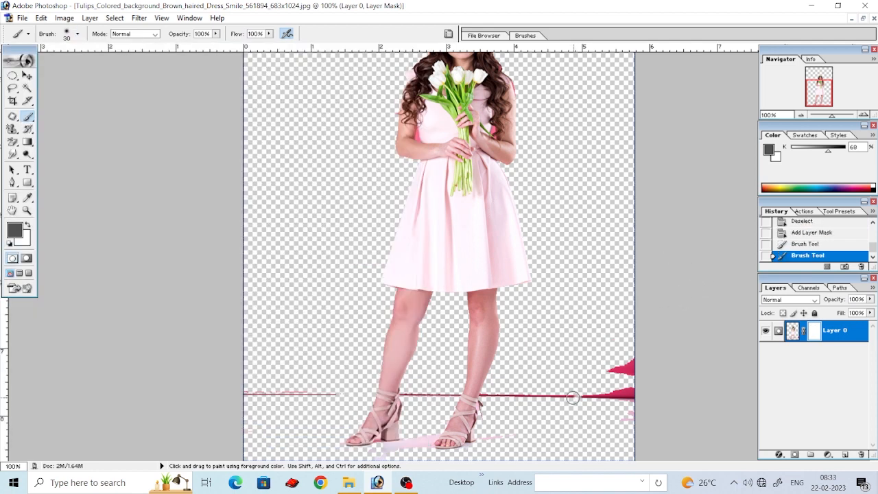
click(574, 406)
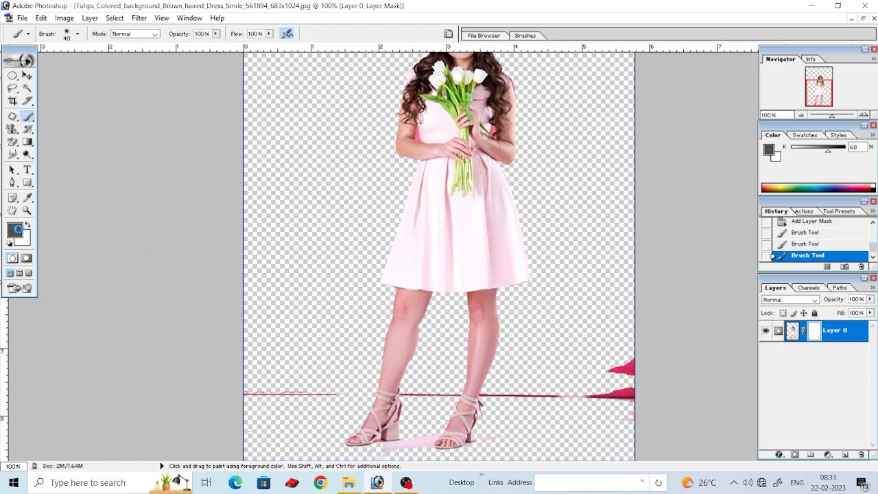
Pick a darker foreground color for painting on the layer mask
click(18, 229)
click(300, 292)
click(548, 140)
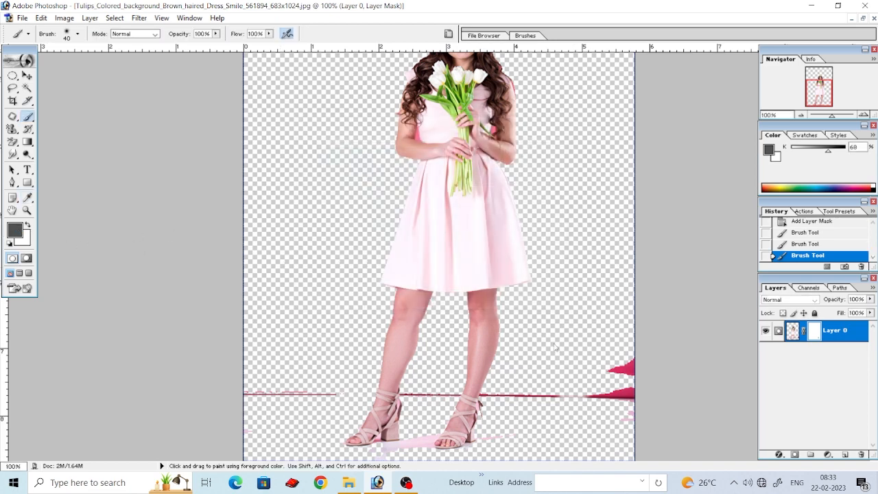
Mask out the red patches near the image's right edge and the floor line between the legs, reducing the brush to about 10 px
mouse_move(603, 401)
mouse_down()
mouse_move(626, 398)
mouse_move(607, 368)
mouse_up()
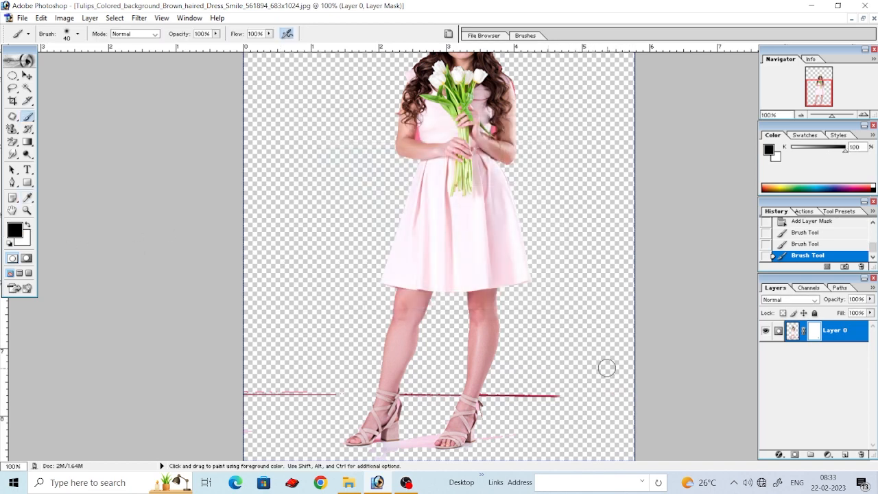
drag(512, 389, 498, 393)
key(ctrl+plus)
key(ctrl+plus)
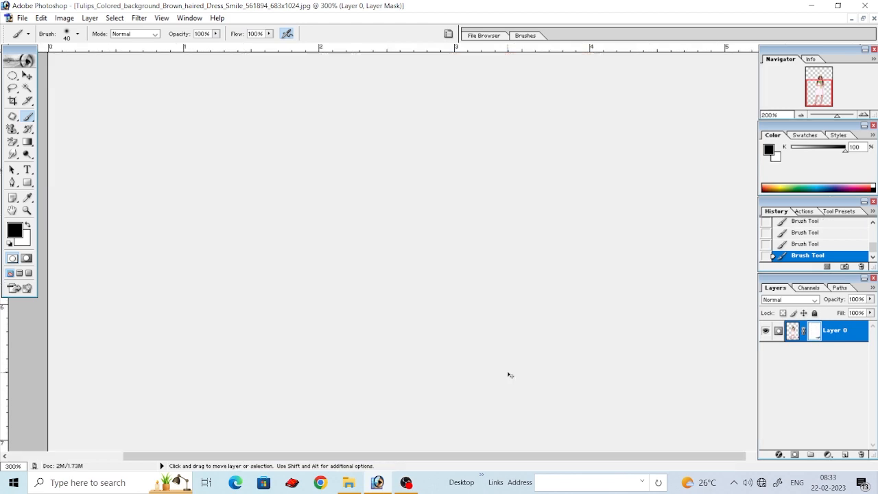
mouse_move(431, 352)
mouse_down()
mouse_move(475, 114)
mouse_move(527, 10)
mouse_up()
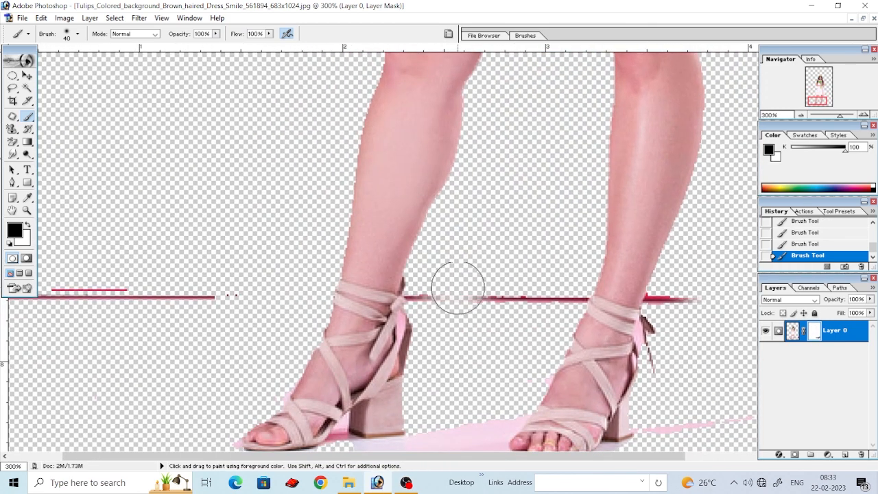
key(bracketleft)
key(bracketleft)
key(bracketleft)
key(bracketleft)
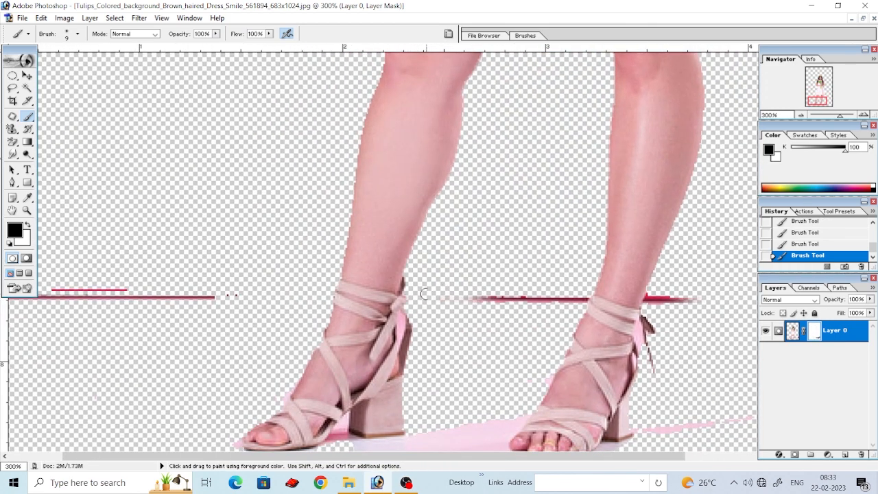
mouse_move(424, 293)
mouse_down()
mouse_move(475, 291)
mouse_move(493, 306)
mouse_up()
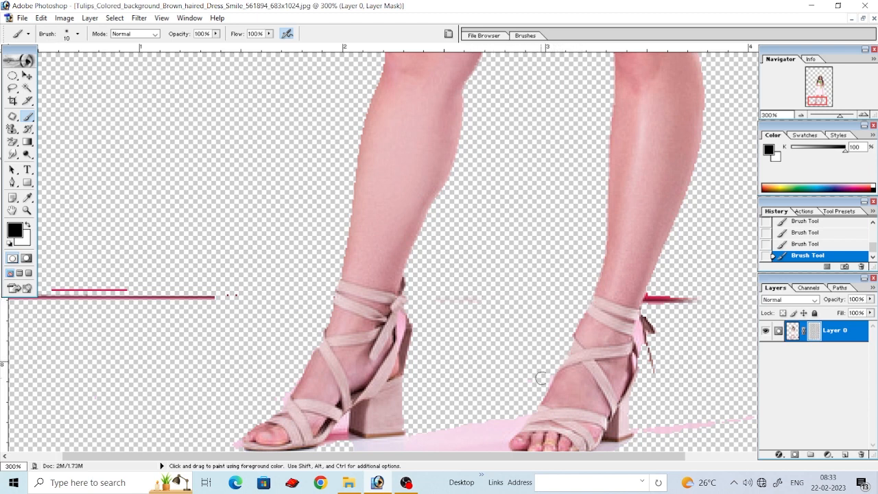
Mask out the pink remnants between the sole and heel of the left shoe with a 7 px brush
mouse_move(426, 419)
mouse_down()
mouse_move(465, 372)
mouse_move(437, 410)
mouse_move(448, 395)
mouse_move(390, 411)
mouse_move(397, 403)
mouse_move(374, 444)
mouse_move(364, 420)
mouse_up()
key(ctrl+z)
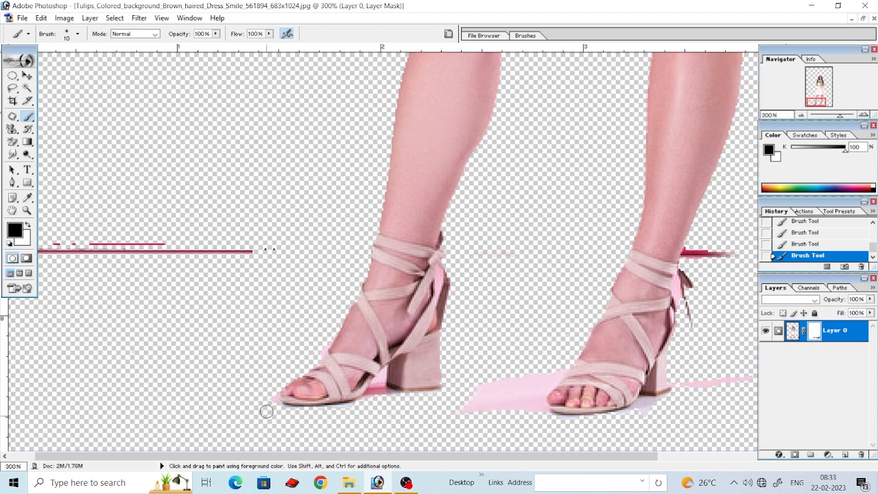
key(bracketleft)
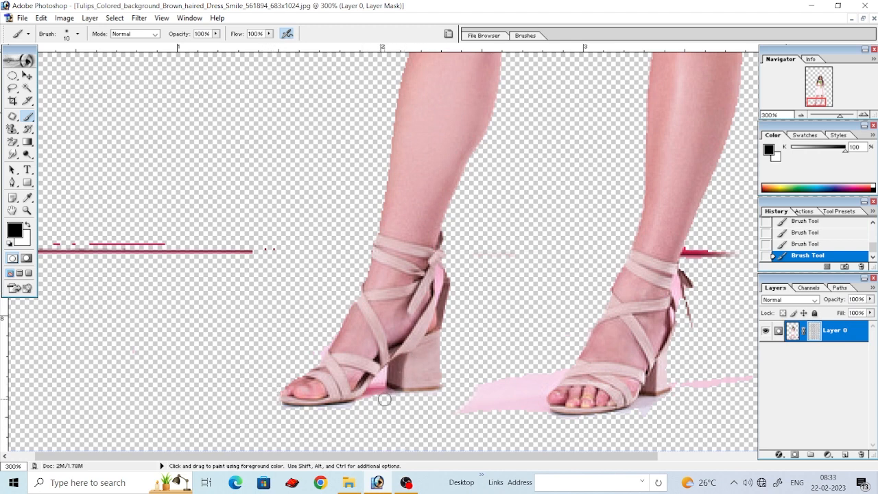
key(bracketleft)
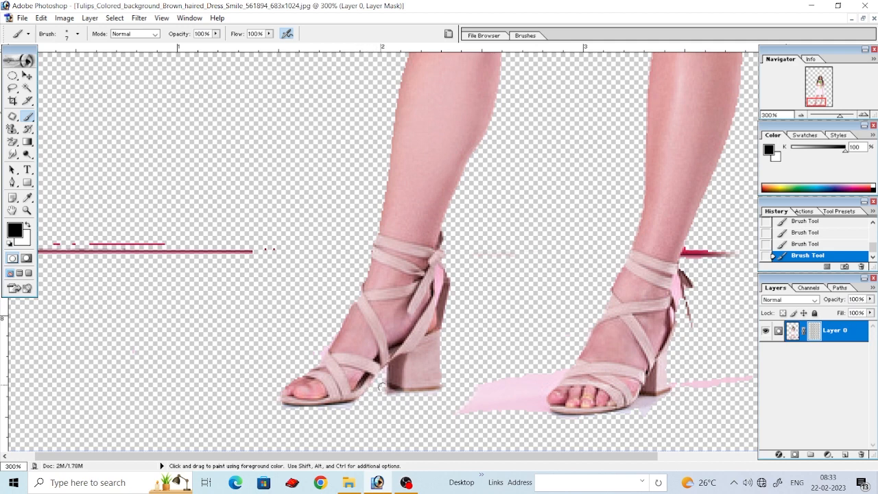
mouse_move(382, 386)
mouse_down()
mouse_move(395, 398)
mouse_move(410, 391)
mouse_up()
Mask out the pink floor patch between the two shoes, enlarging the brush to 20 px
key(bracketright)
key(bracketright)
key(bracketright)
mouse_move(493, 380)
mouse_down()
mouse_move(488, 402)
mouse_move(459, 415)
mouse_up()
key(bracketright)
key(bracketright)
drag(528, 361, 503, 412)
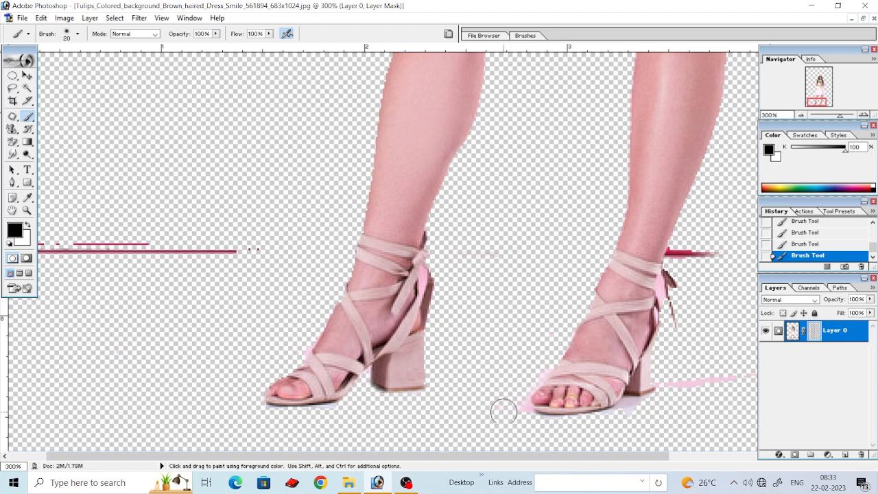
Mask out the pink remnants around the right shoe and the streak beside its heel, reducing the brush to 7 px
key(bracketleft)
key(bracketleft)
key(bracketleft)
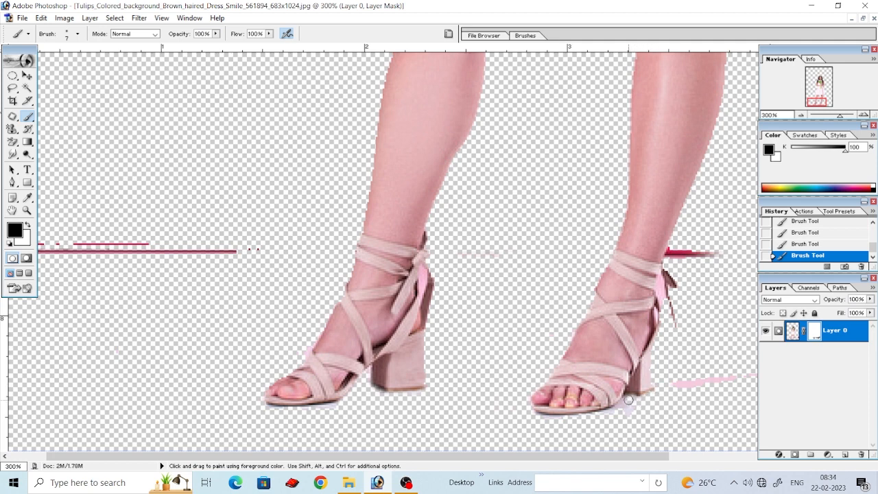
scroll(610, 398, right, 3)
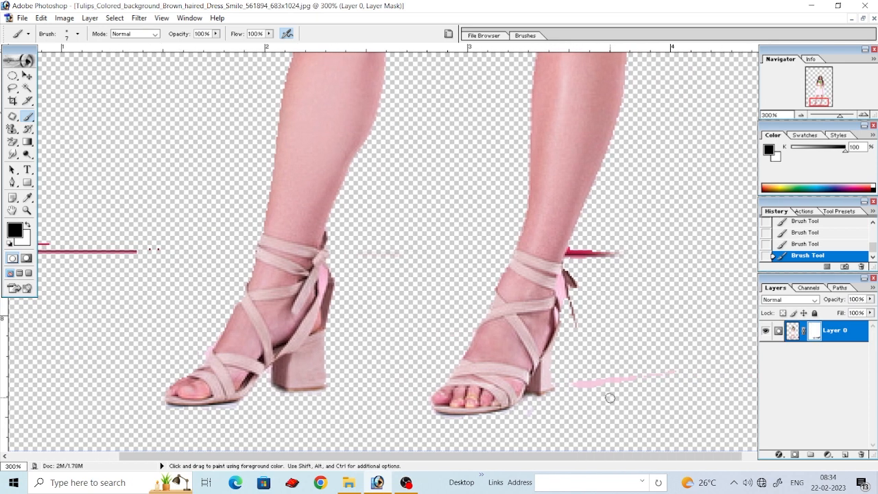
mouse_move(584, 378)
mouse_down()
mouse_move(632, 364)
mouse_move(644, 384)
mouse_move(664, 383)
mouse_up()
Mask out the remaining red floor line beside the right ankle and left of the left foot with a 20 px brush
key(bracketright)
key(bracketright)
key(bracketright)
key(bracketright)
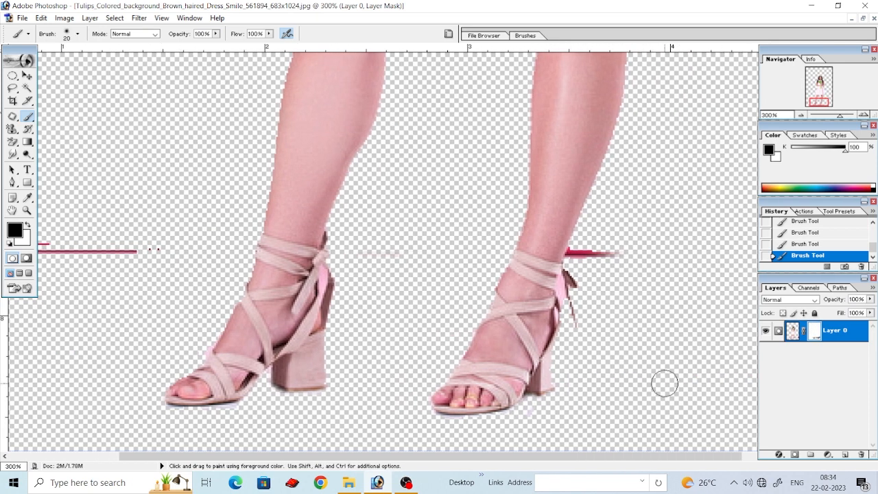
key(ctrl+alt+0)
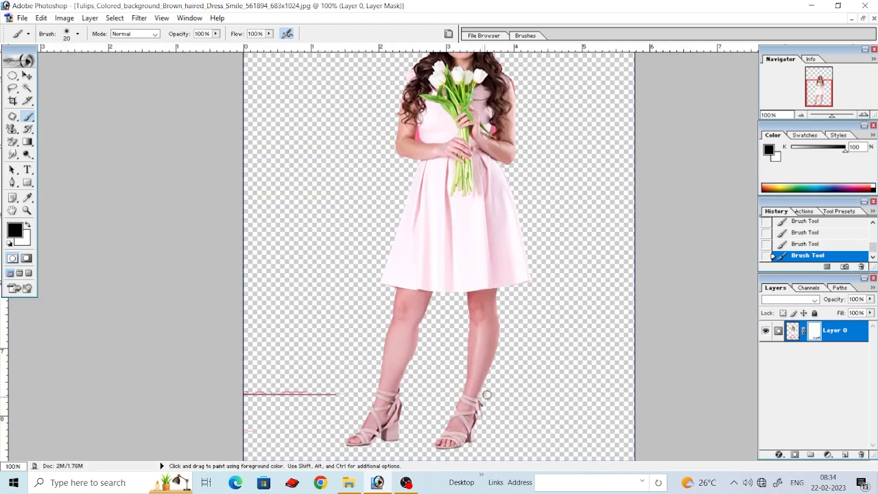
key(ctrl+z)
mouse_move(332, 398)
mouse_down()
mouse_move(299, 386)
mouse_move(270, 404)
mouse_move(248, 394)
mouse_move(283, 452)
mouse_up()
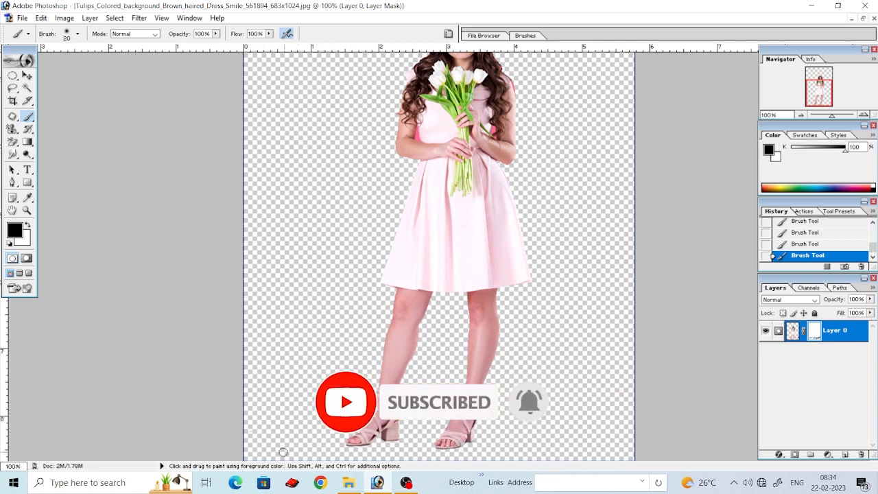
Mask out the pink gaps between the arms and the dress, reducing the brush to 3 px
key(bracketright)
key(bracketright)
key(bracketright)
key(bracketright)
scroll(363, 331, up, 5)
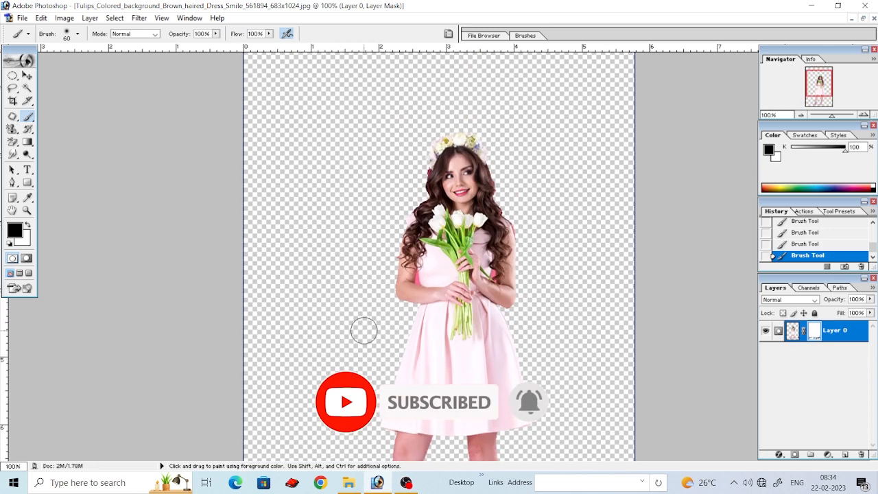
key(ctrl+plus)
key(ctrl+plus)
drag(363, 331, 374, 382)
key(bracketleft)
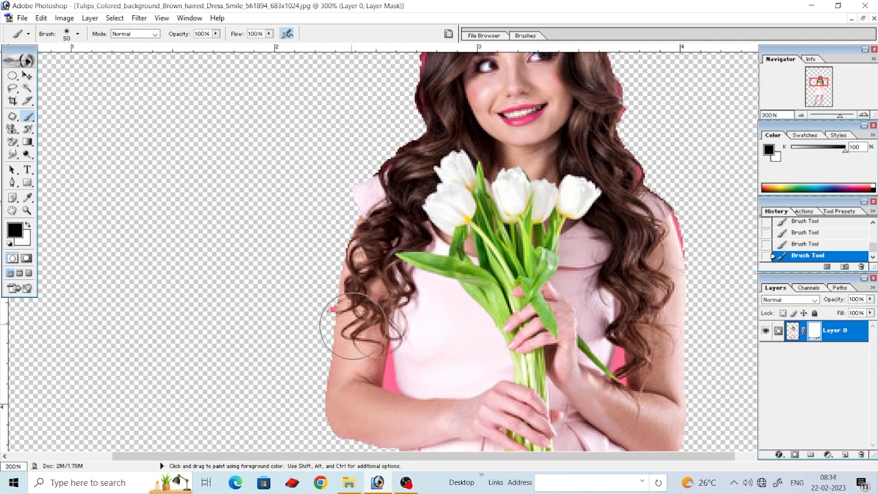
key(bracketleft)
key(bracketleft)
key(bracketleft)
key(bracketleft)
key(bracketleft)
key(bracketleft)
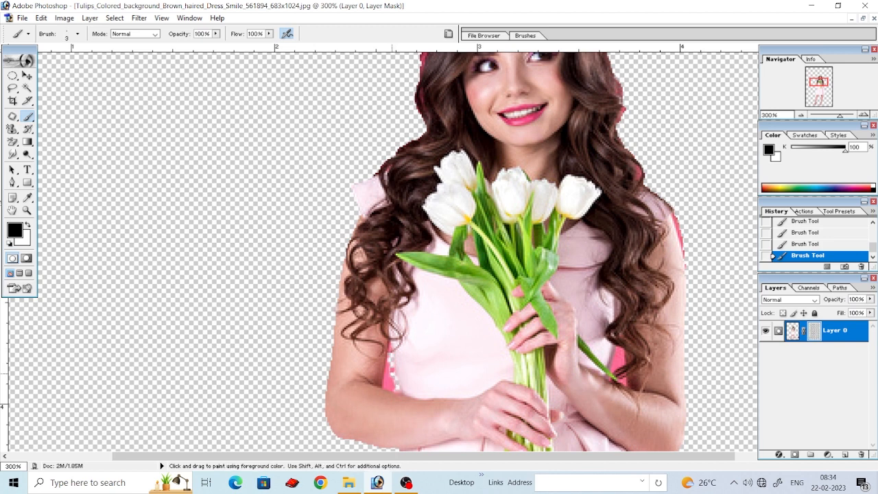
drag(395, 384, 390, 357)
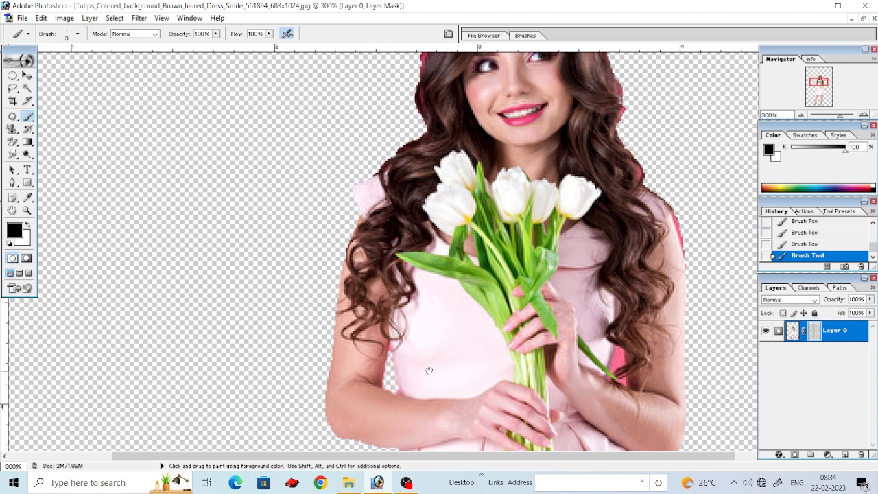
drag(429, 371, 378, 346)
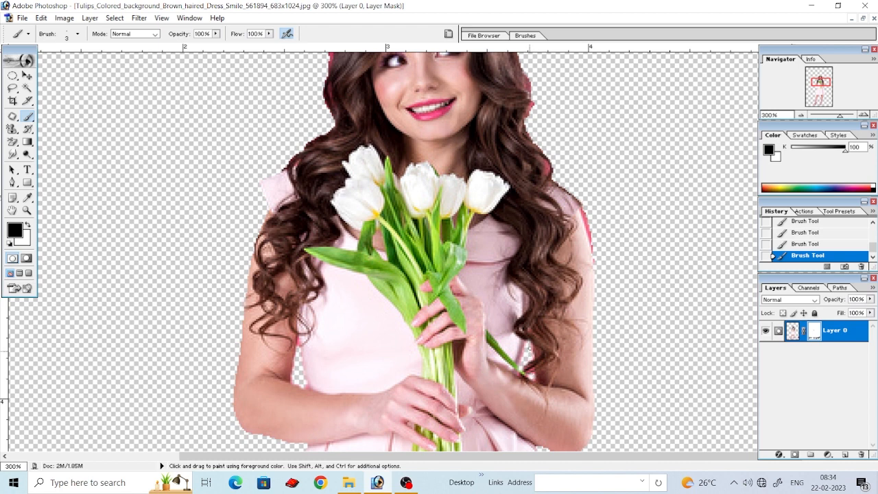
Mask out the red fringe around the outer edges of the hair with a 7 px brush
scroll(533, 291, up, 3)
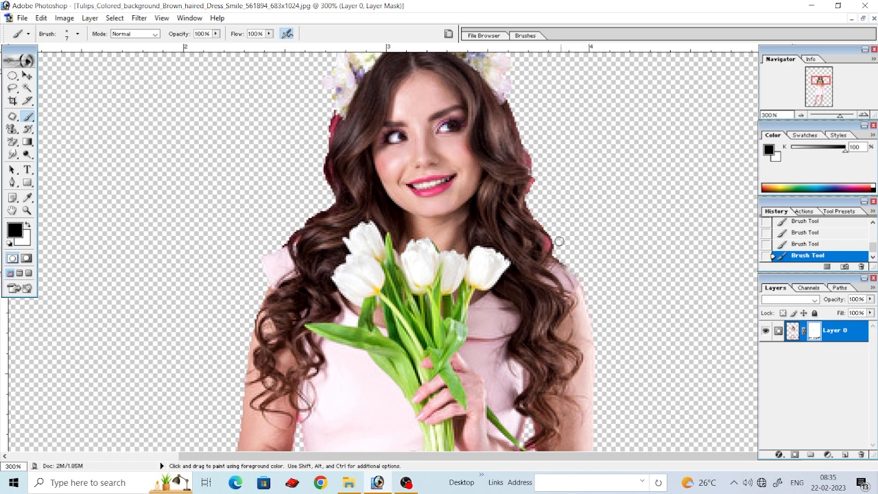
scroll(547, 201, up, 2)
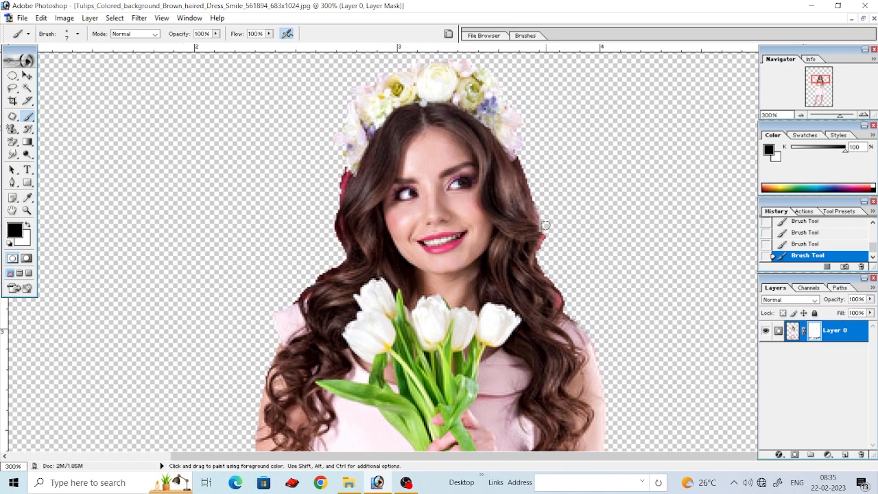
drag(449, 244, 487, 278)
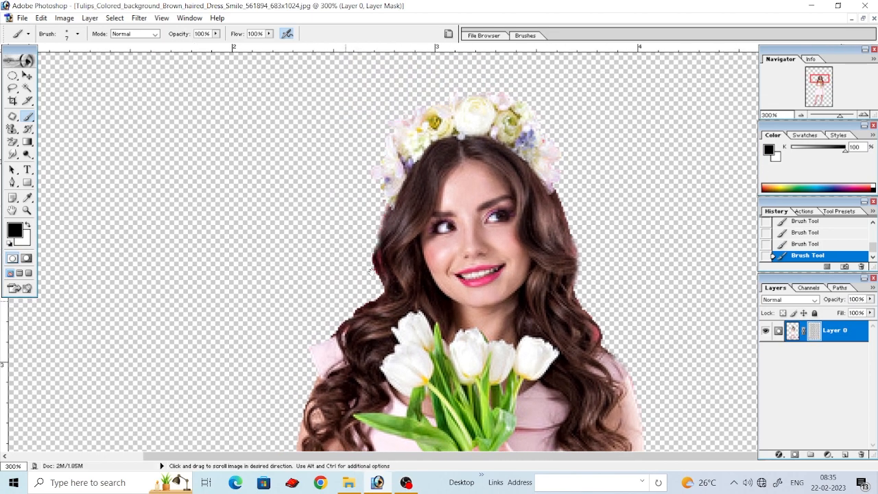
drag(357, 256, 392, 215)
drag(385, 249, 402, 245)
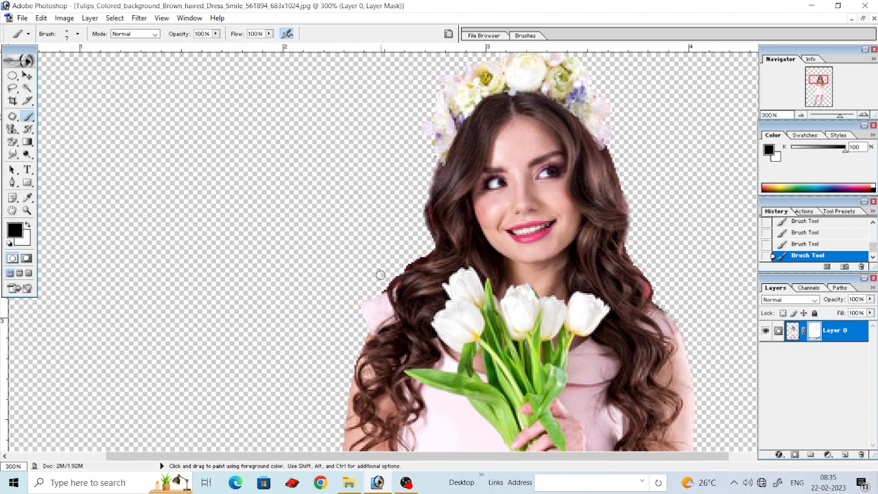
key(ctrl+minus)
key(ctrl+minus)
key(ctrl+minus)
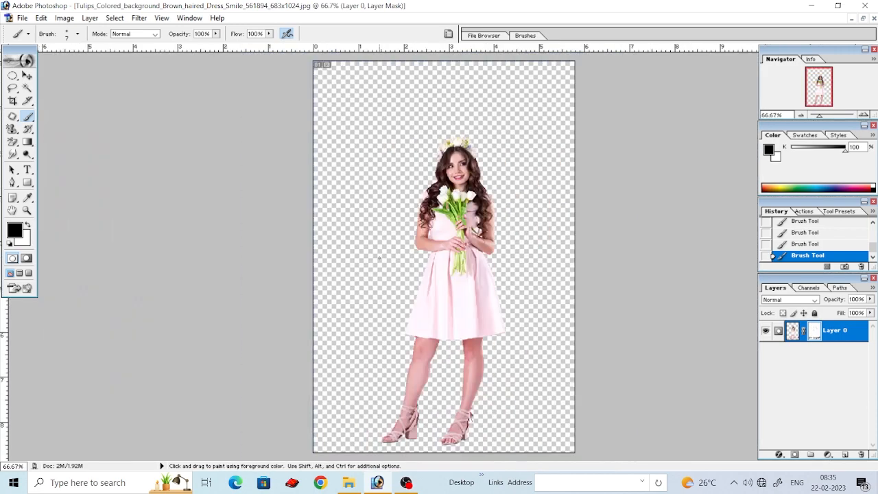
Shift the cutout slightly upward with the Move tool and copy it into pexels-pixabay-257360.jpg, then minimize the source image
click(27, 77)
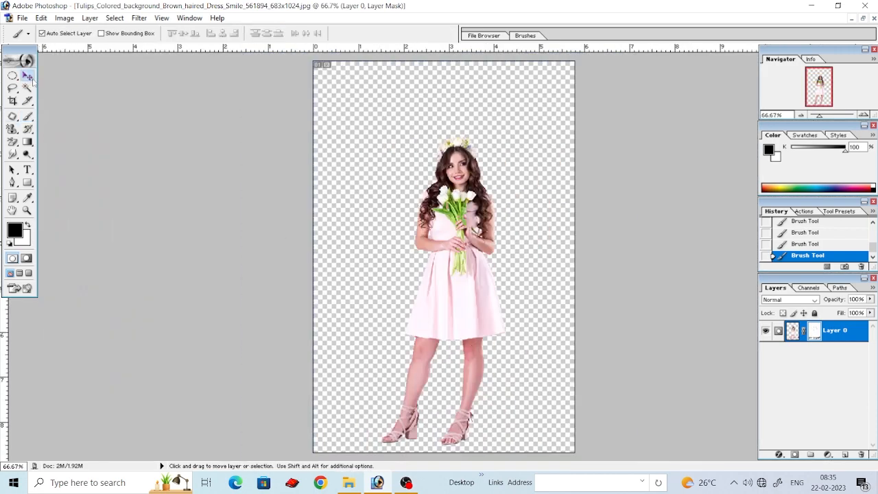
mouse_move(439, 303)
mouse_down()
mouse_move(427, 280)
mouse_move(439, 289)
mouse_up()
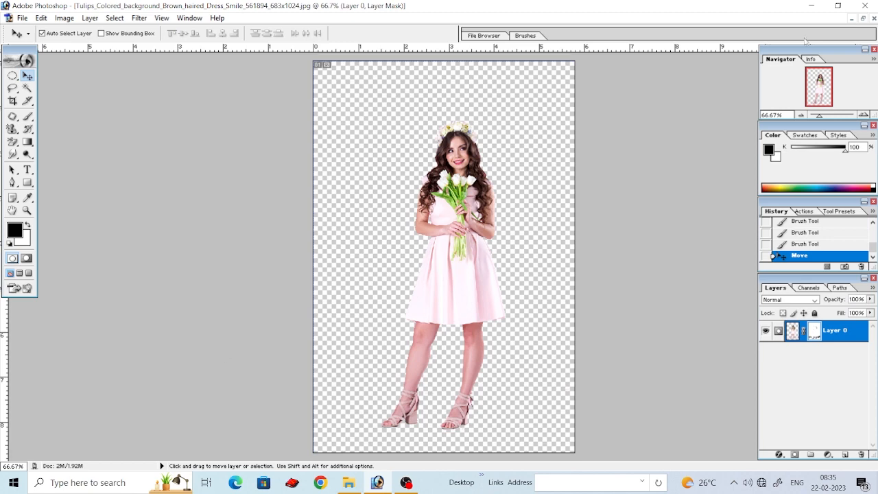
click(863, 19)
double_click(157, 451)
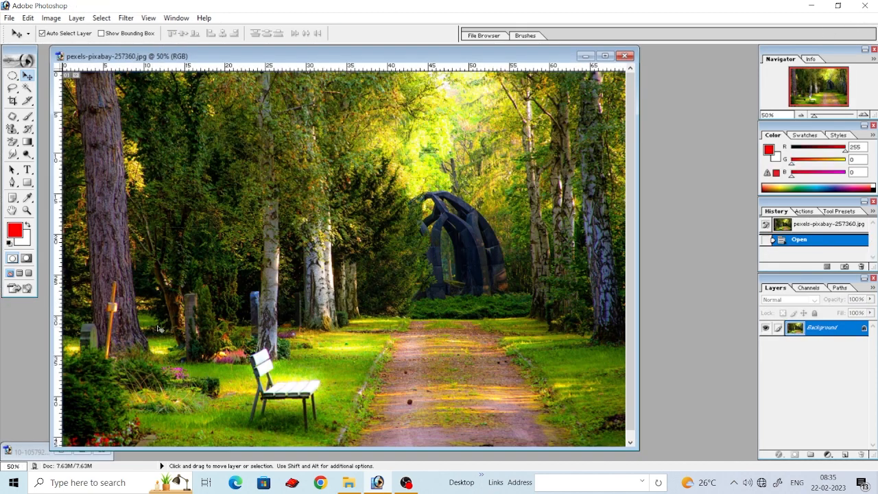
drag(401, 57, 214, 175)
click(445, 245)
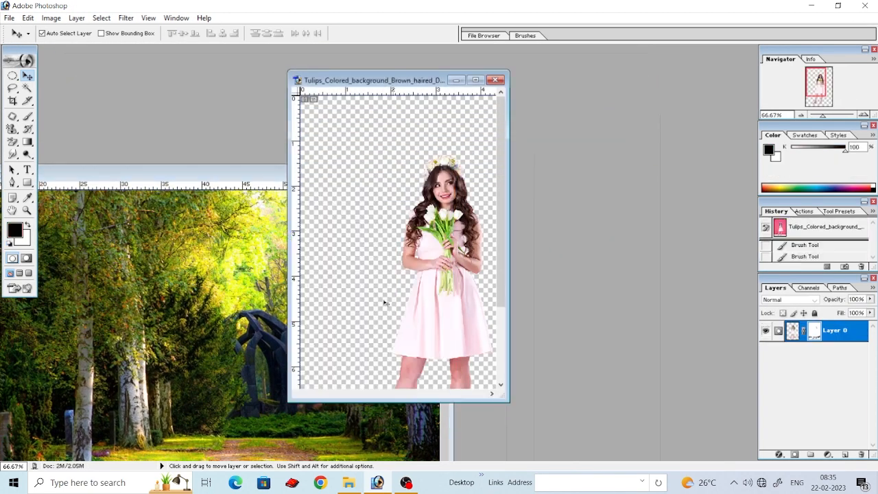
drag(445, 245, 208, 315)
click(456, 80)
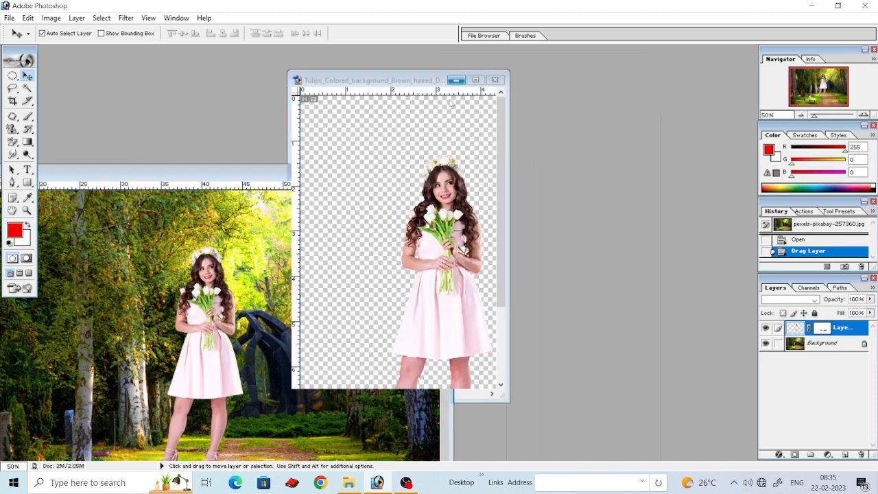
Position the woman on the dirt path to the right of the bench in the park photo
key(space)
drag(344, 173, 504, 61)
drag(368, 220, 434, 342)
key(ctrl+minus)
key(ctrl+plus)
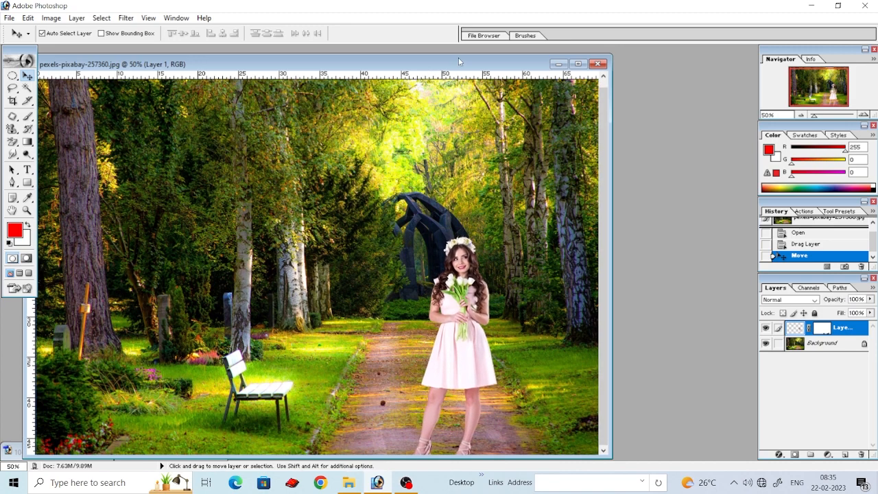
Copy the woman's layer from the park photo into the tulip garden background image and minimize the park photo
drag(460, 62, 602, 45)
click(82, 452)
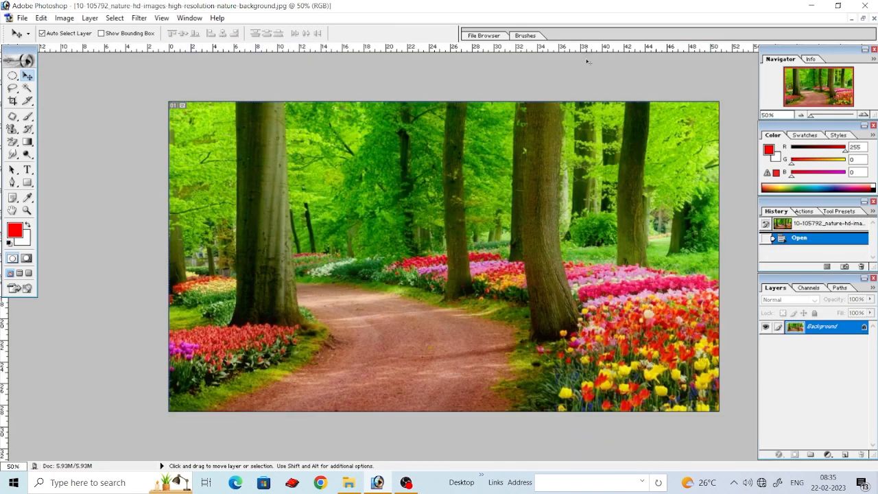
click(863, 19)
drag(452, 102, 263, 89)
click(607, 289)
drag(603, 289, 120, 275)
click(717, 53)
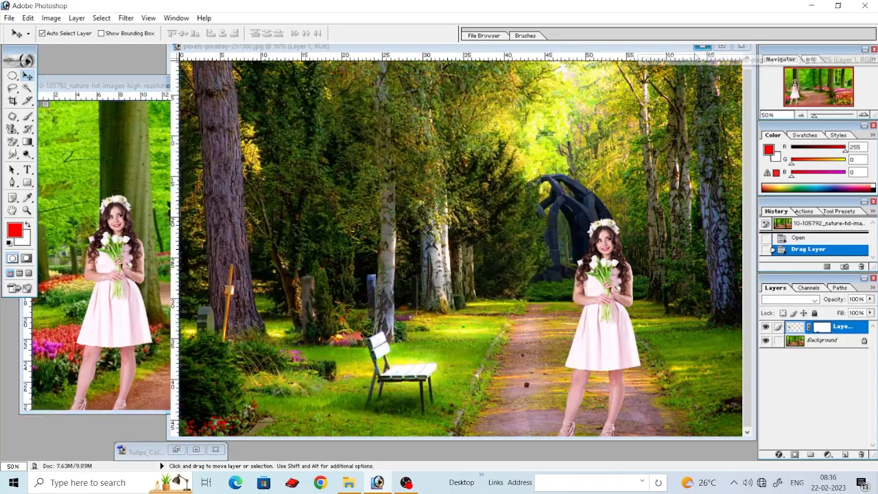
click(702, 46)
Move the woman to the middle of the dirt path in the tulip garden image and reposition its window in the workspace
drag(114, 318, 278, 320)
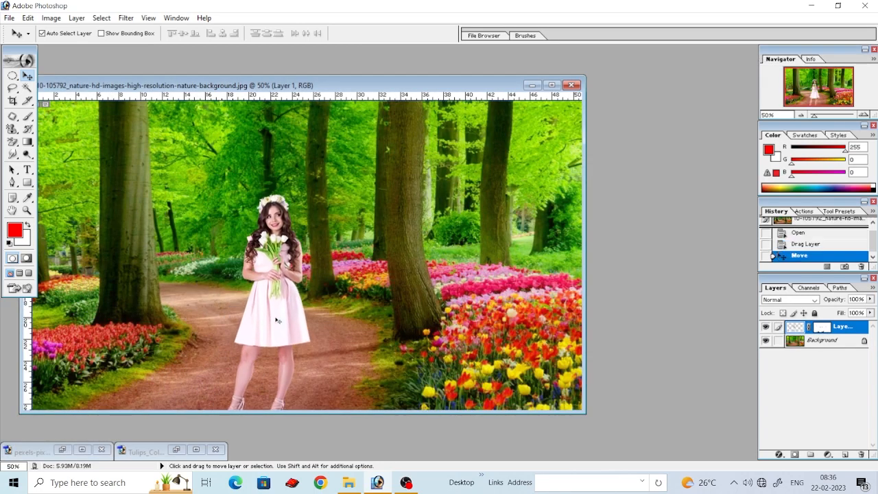
drag(396, 87, 552, 57)
drag(427, 266, 439, 263)
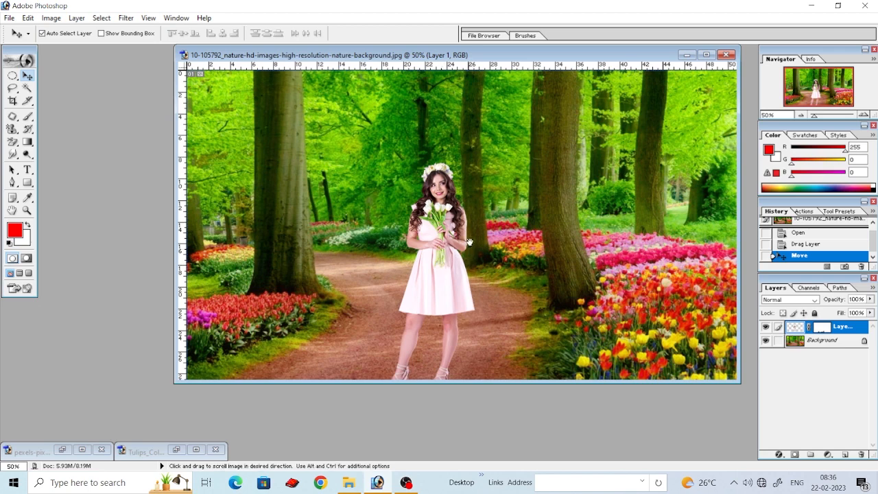
Scale the woman down slightly with Free Transform to 95.0% width and 96.9% height
key(ctrl+t)
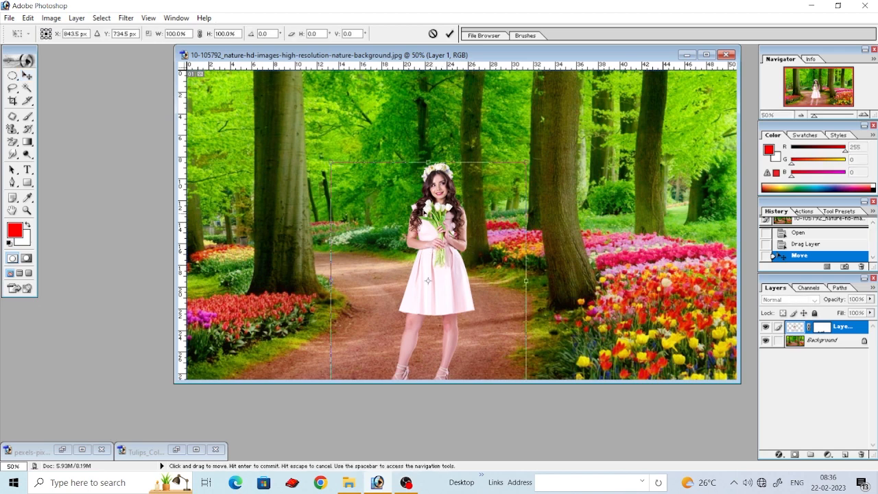
mouse_move(333, 160)
mouse_down()
mouse_move(347, 175)
mouse_move(340, 169)
mouse_up()
click(27, 75)
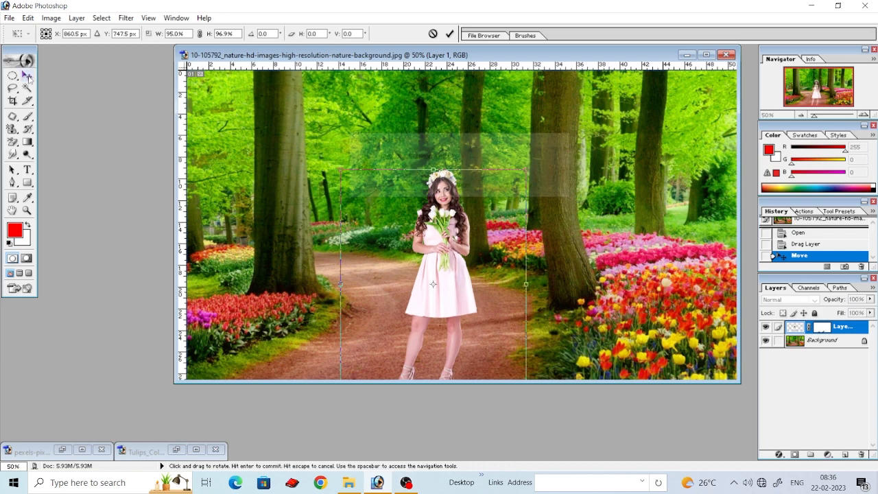
key(Return)
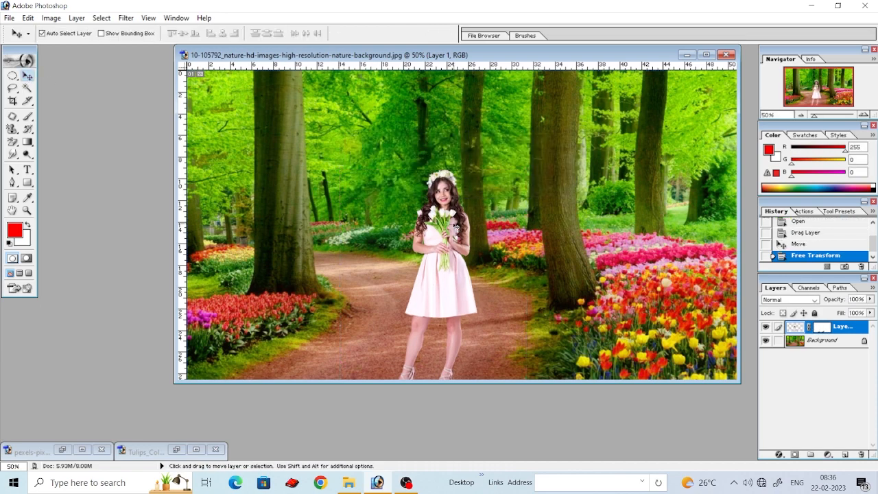
Apply a midtone Color Balance of +7 red, +8 green and +12 blue to the woman's layer
click(60, 20)
mouse_move(80, 48)
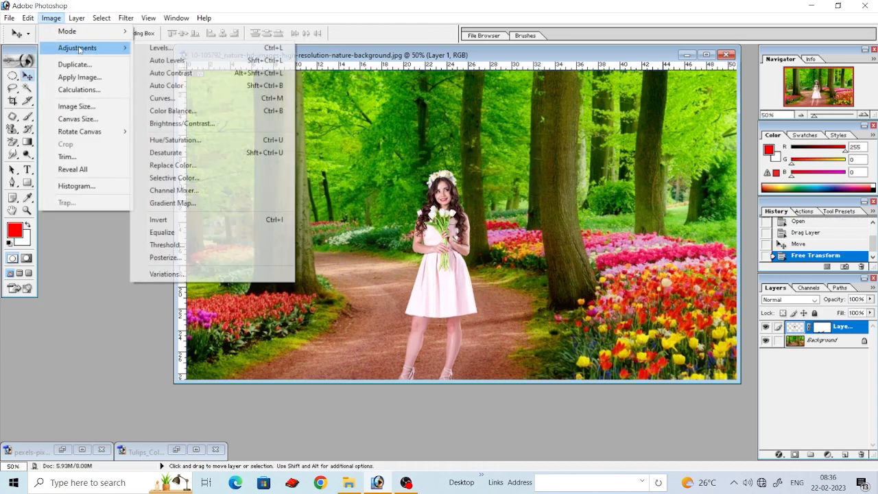
click(173, 110)
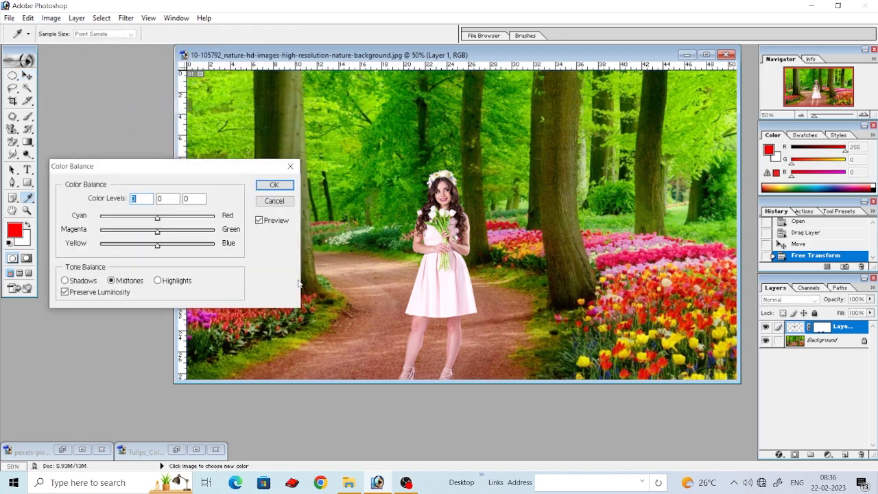
mouse_move(158, 218)
mouse_down()
mouse_move(152, 232)
mouse_move(162, 233)
mouse_up()
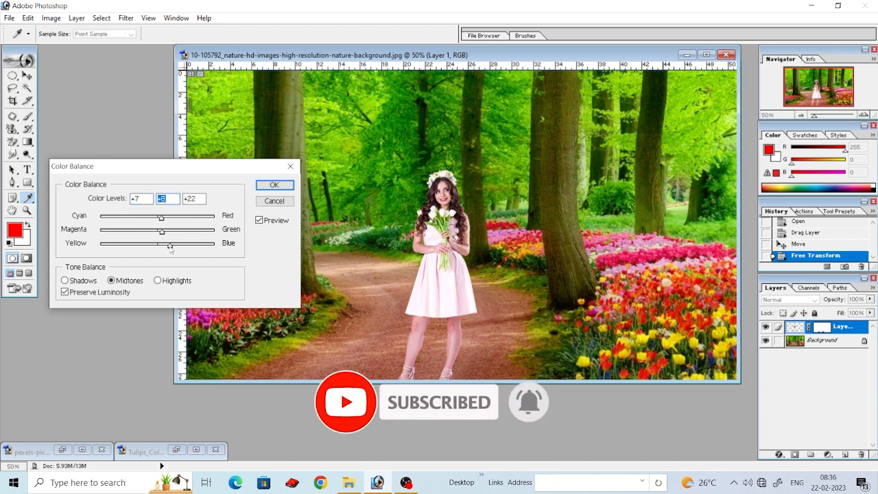
drag(168, 247, 163, 246)
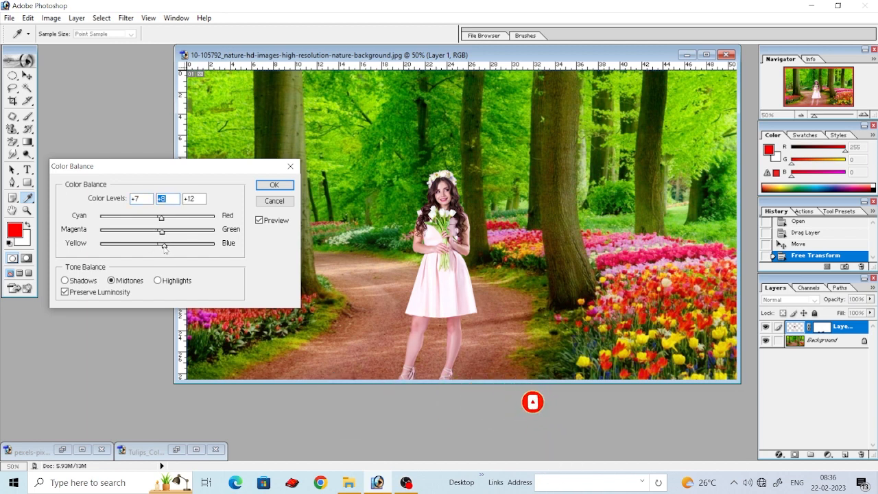
click(262, 187)
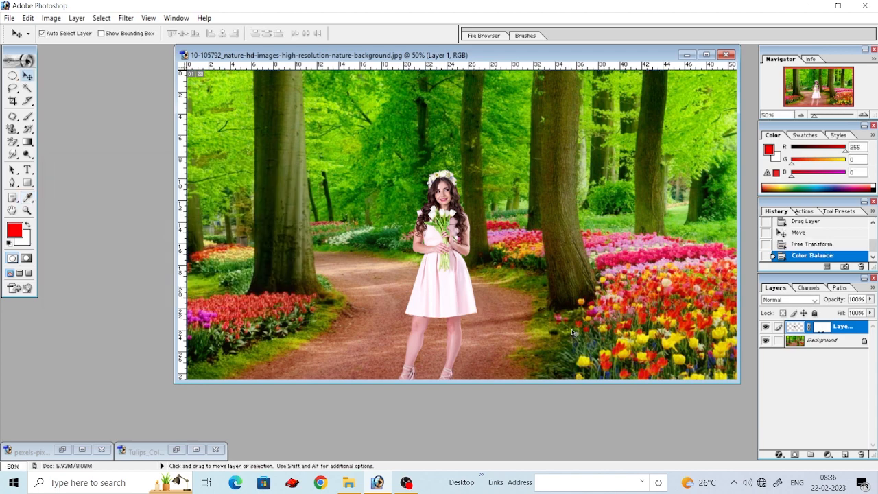
Maximize the tulip garden image window and examine how the woman blends with the background up close and as a whole
drag(498, 54, 455, 57)
click(661, 57)
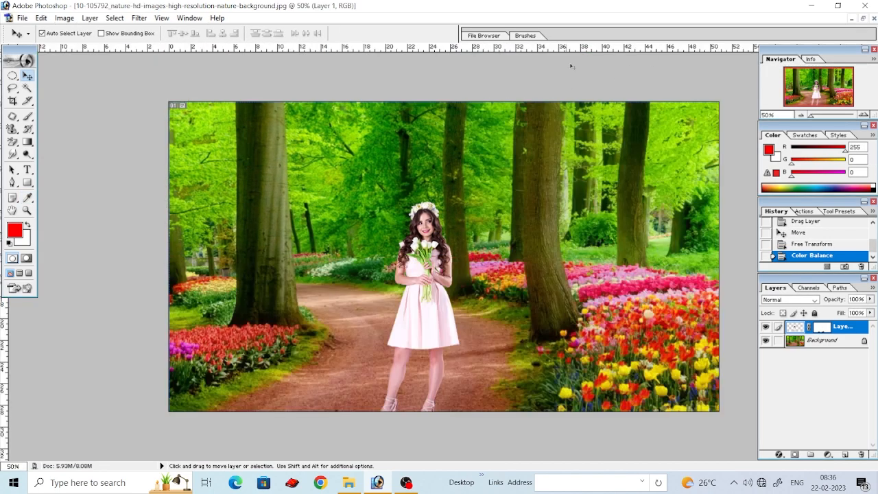
key(ctrl+plus)
click(539, 308)
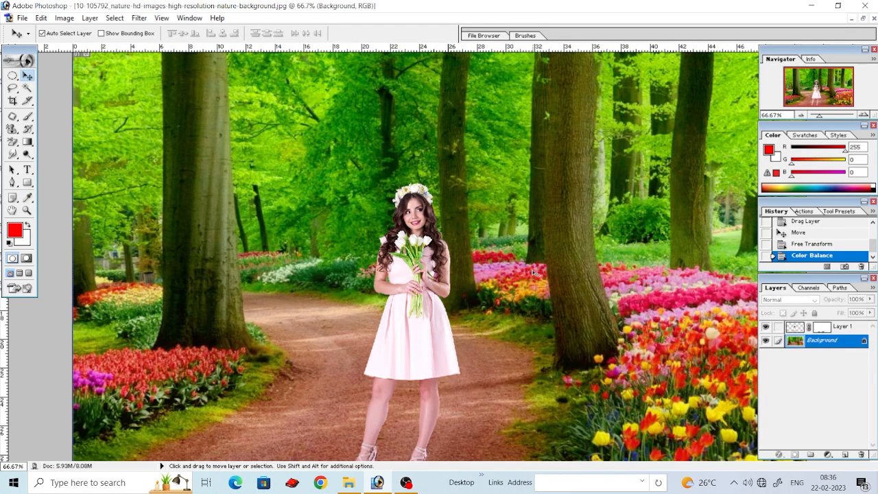
key(ctrl+minus)
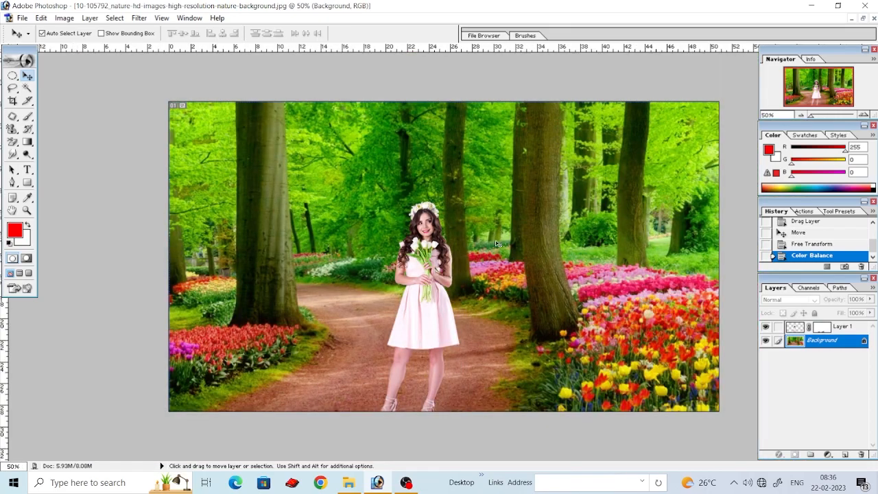